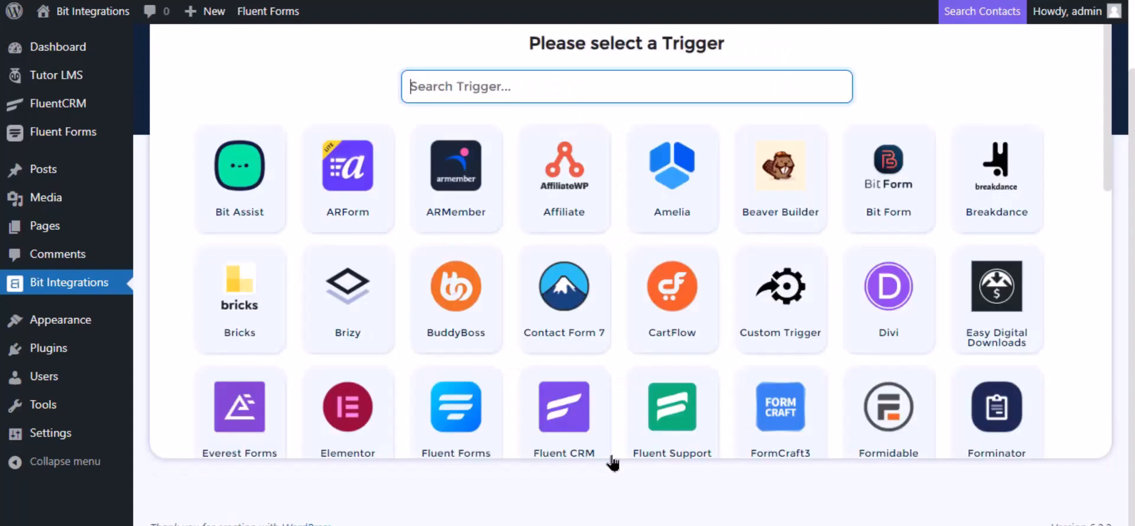
# Set Tutor LMS as the trigger with the task Complete a course for Any Course, and proceed to the action selection
pyautogui.write('tu')
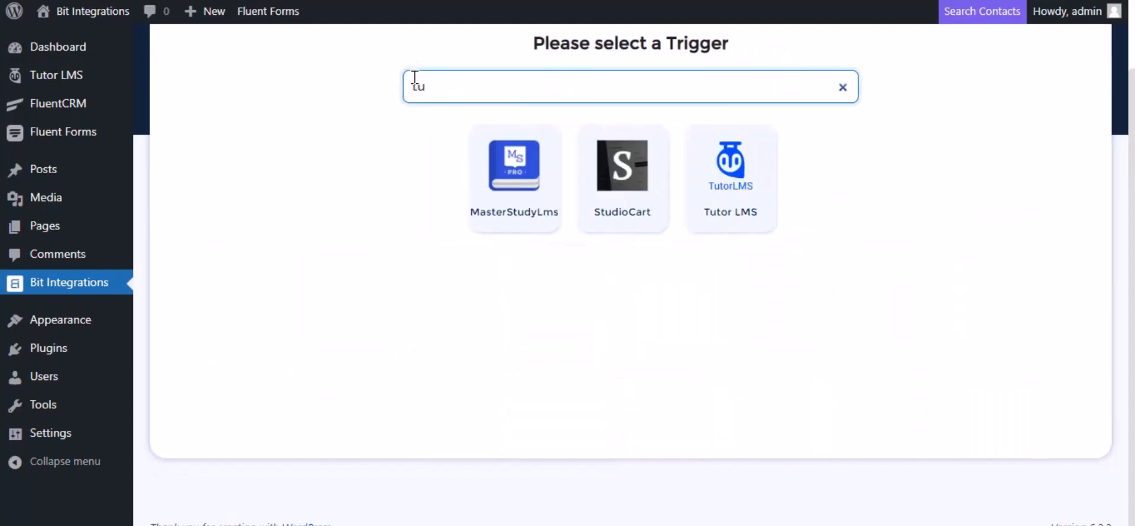
pyautogui.click(761, 183)
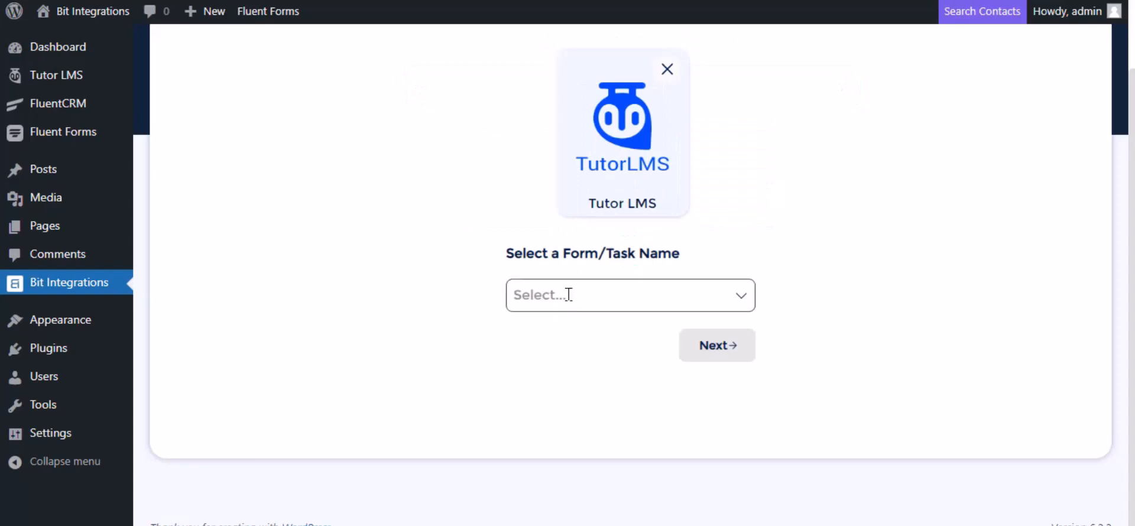
pyautogui.click(568, 294)
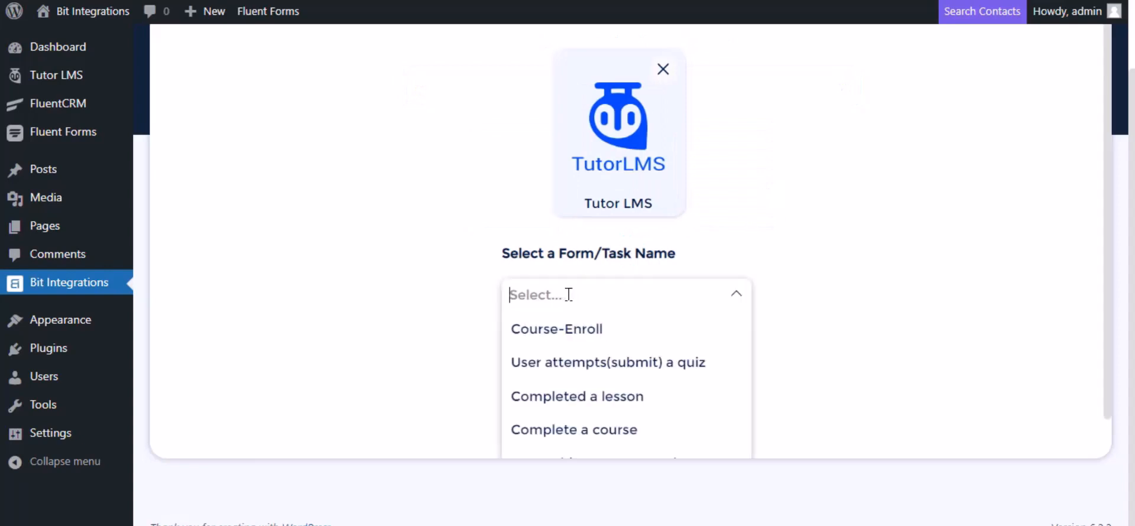
pyautogui.click(568, 435)
pyautogui.scroll(-1, 650, 296)
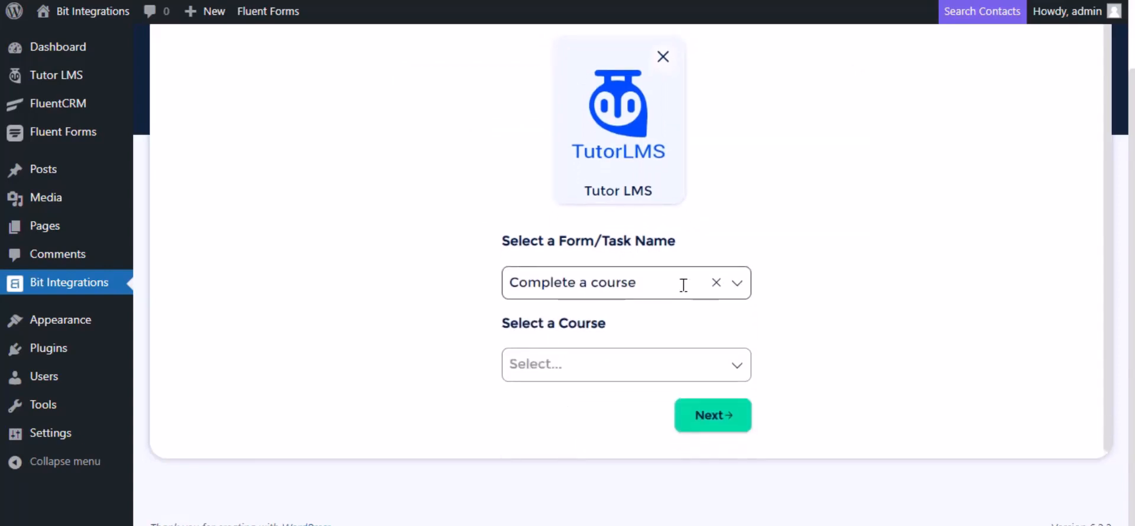
pyautogui.click(595, 356)
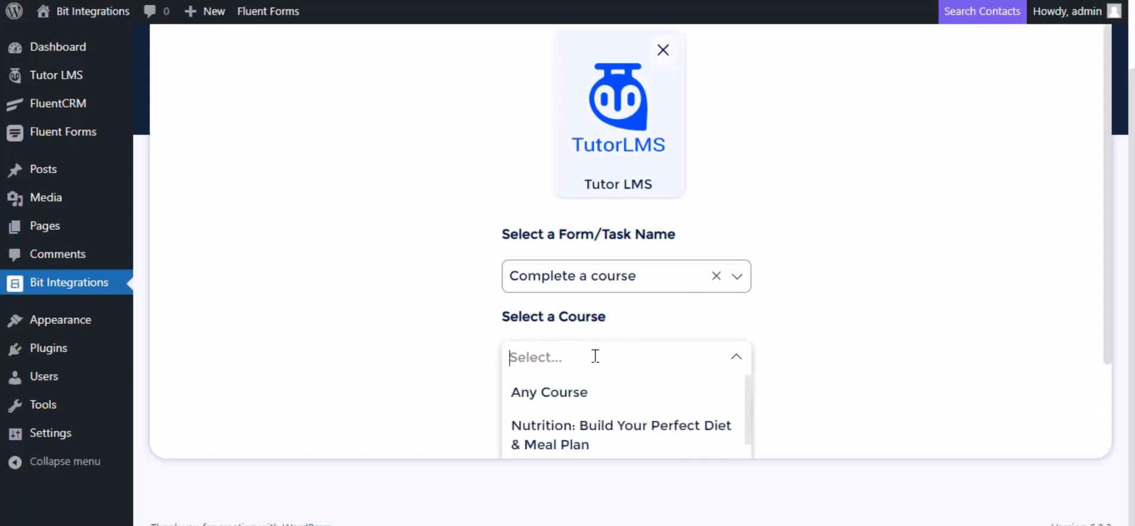
pyautogui.click(580, 392)
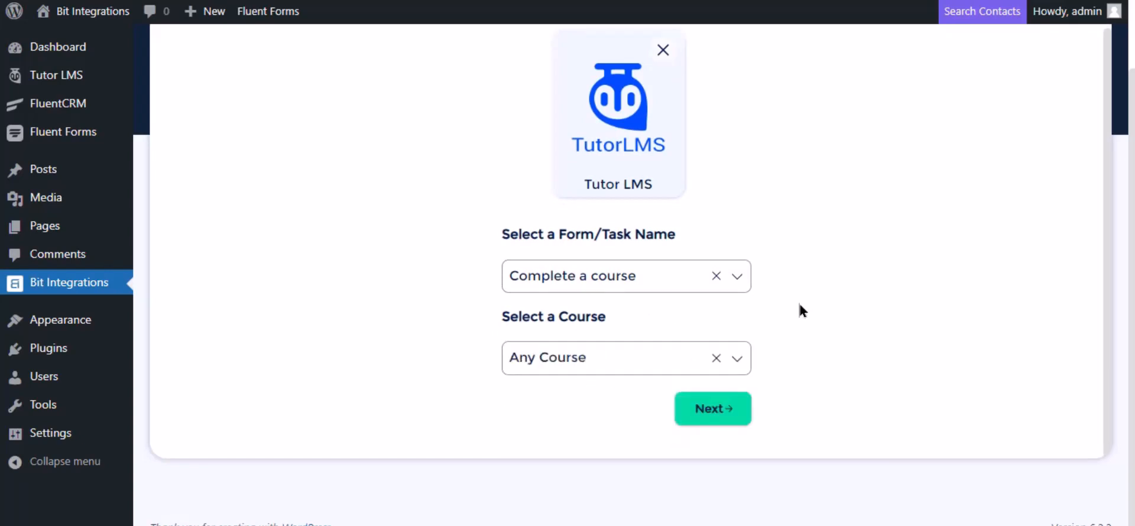
pyautogui.click(713, 417)
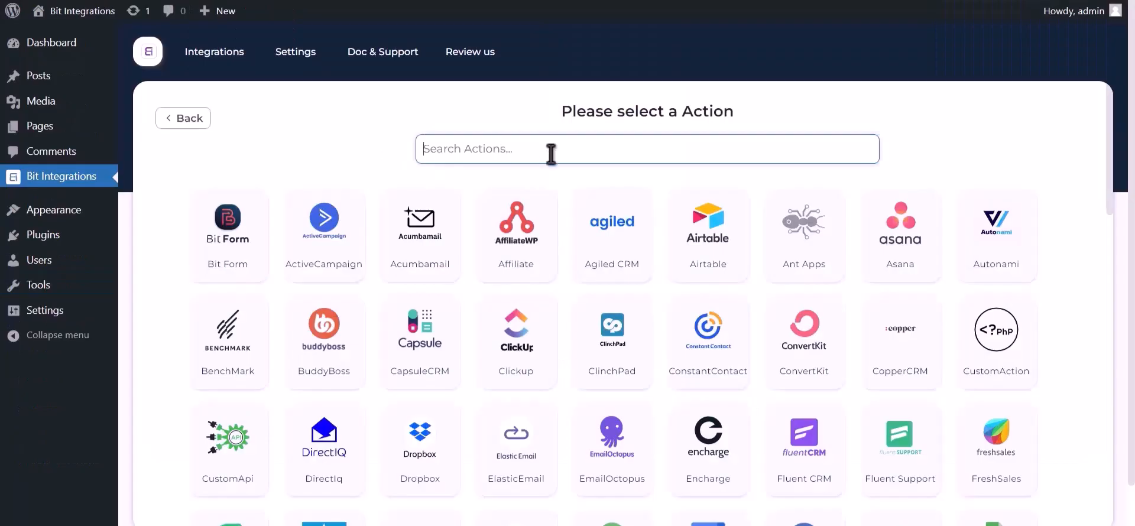
# Search the actions for "google sheet" and choose Google Sheet as the integration's action
pyautogui.write('googl')
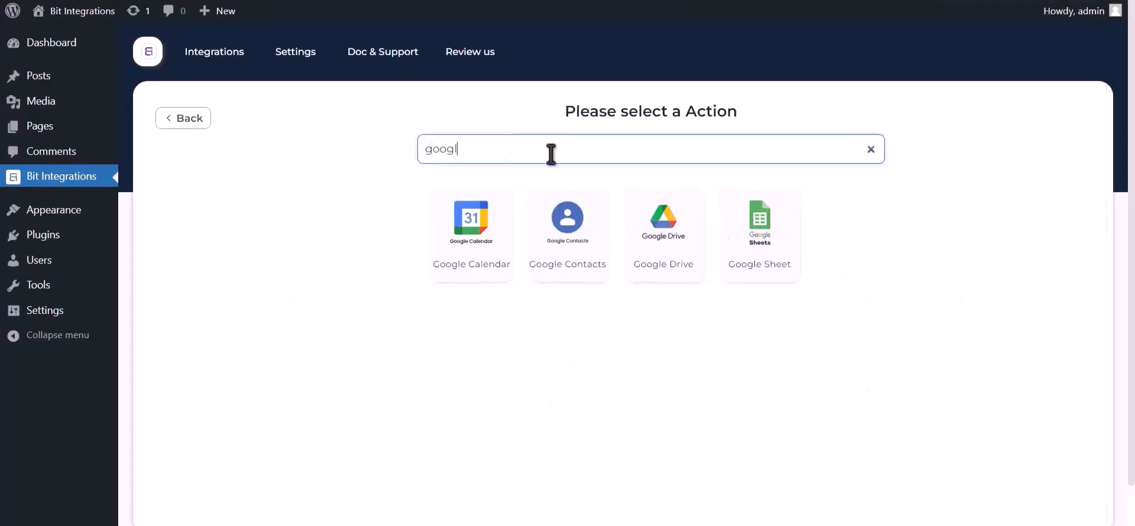
pyautogui.write('e sheet')
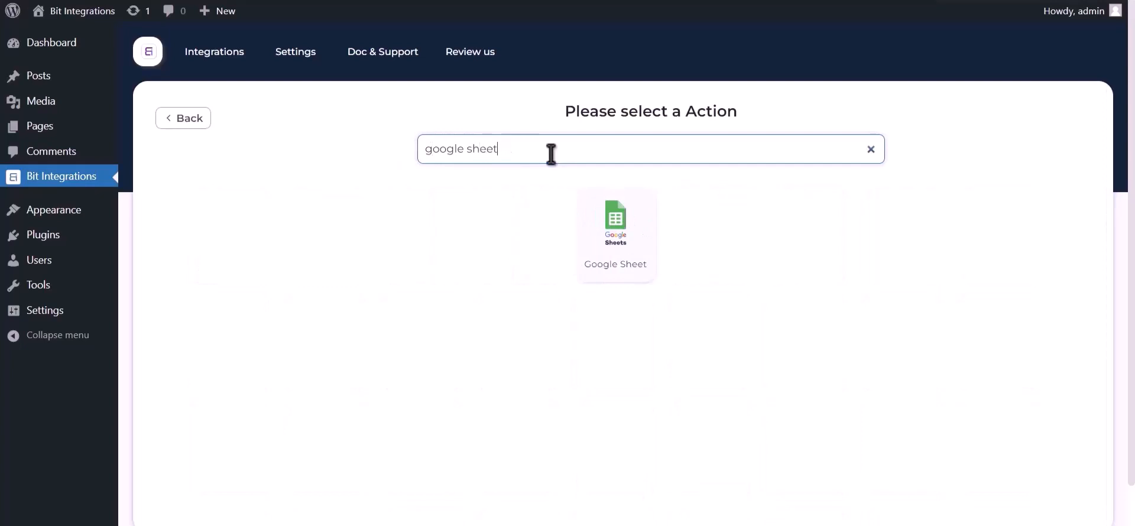
pyautogui.click(616, 240)
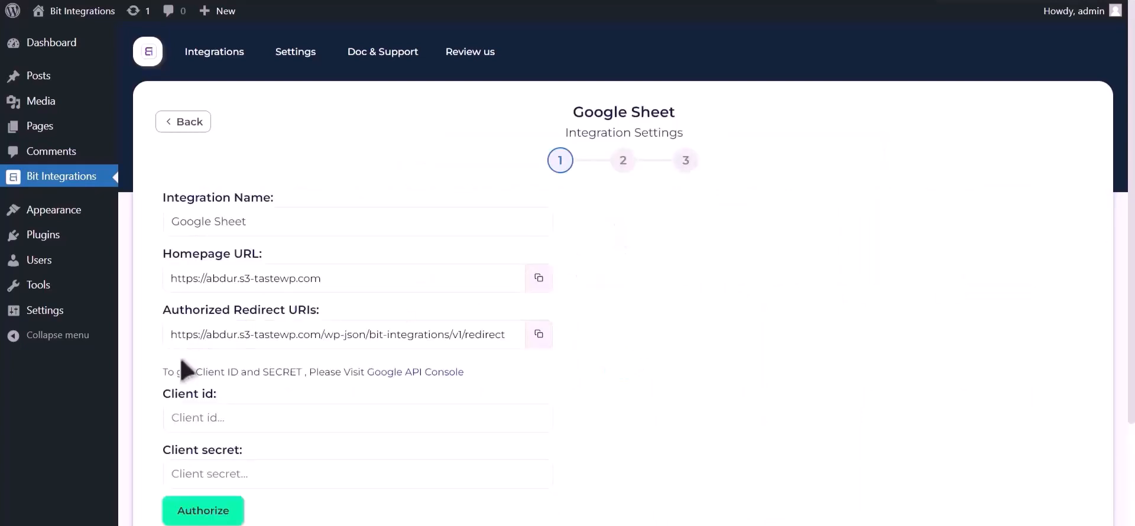
# Go to the Google API Console from the integration settings and enable the Google Drive API for the project
pyautogui.moveTo(161, 372); pyautogui.dragTo(396, 374)
pyautogui.click(397, 373)
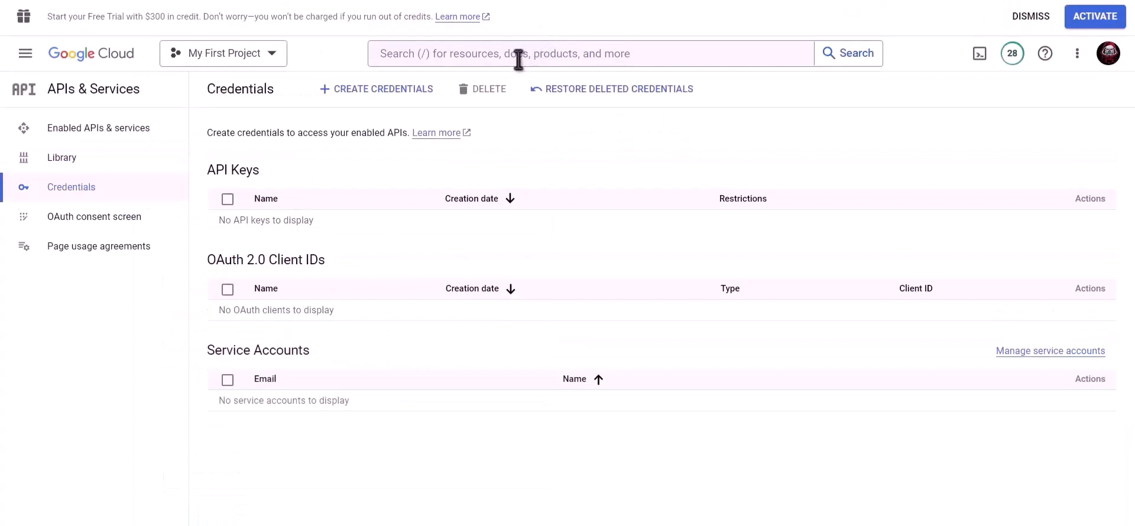
pyautogui.click(518, 59)
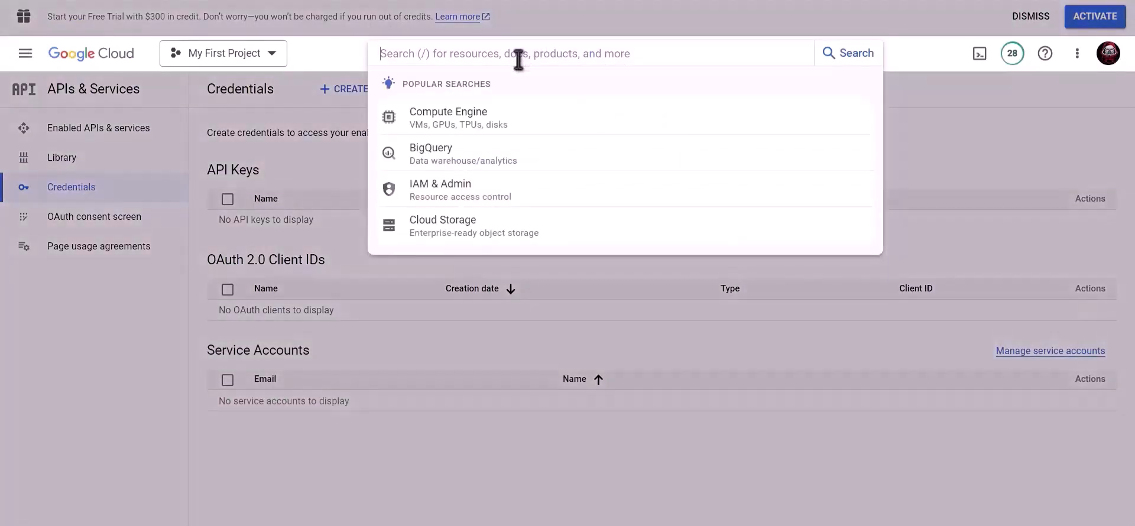
pyautogui.write('Google drive api')
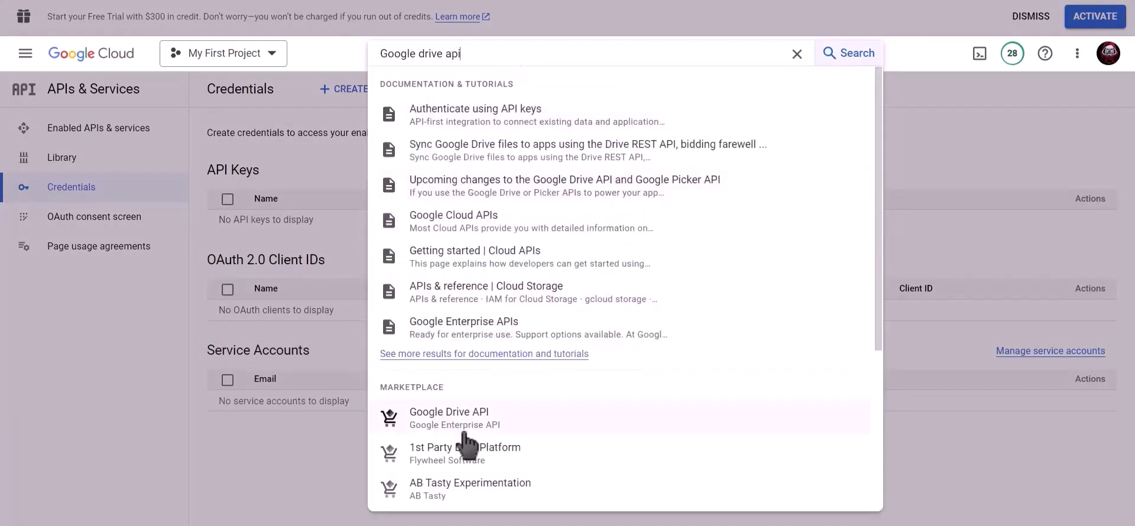
pyautogui.click(467, 417)
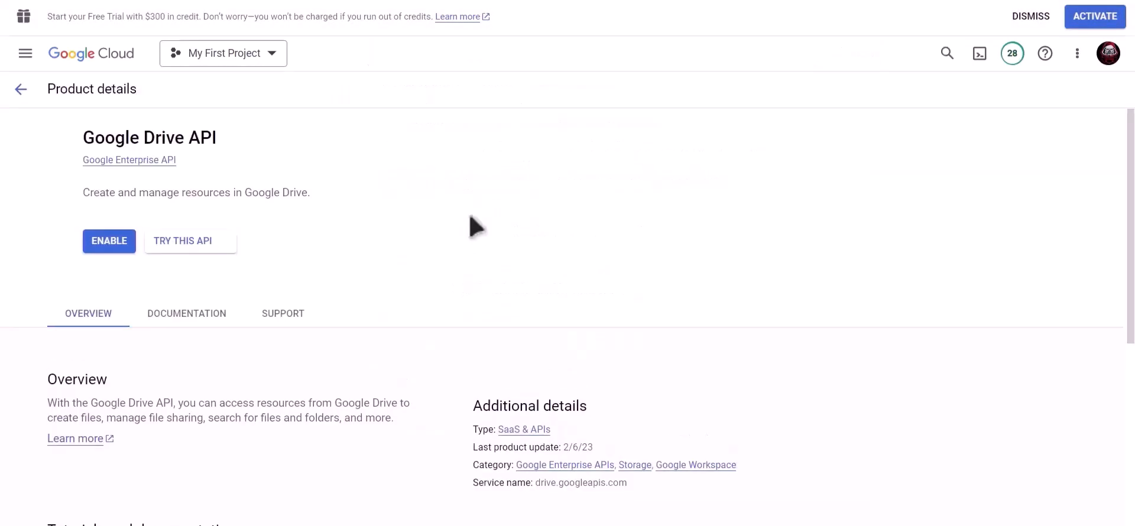
pyautogui.click(160, 242)
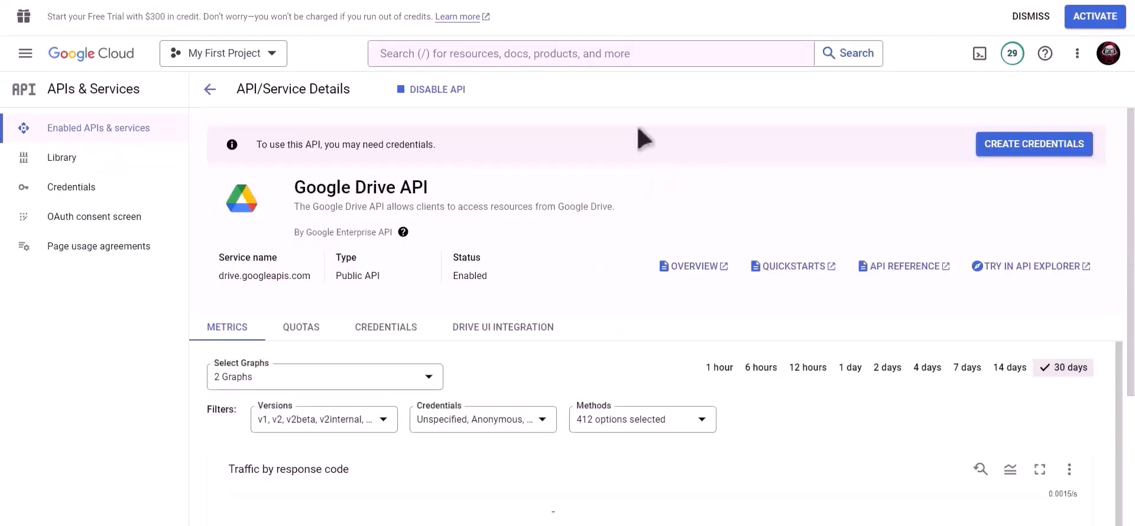
# Search Google Cloud for "google sheet" and enable the Google Sheets API for the project
pyautogui.click(605, 53)
pyautogui.write('goog')
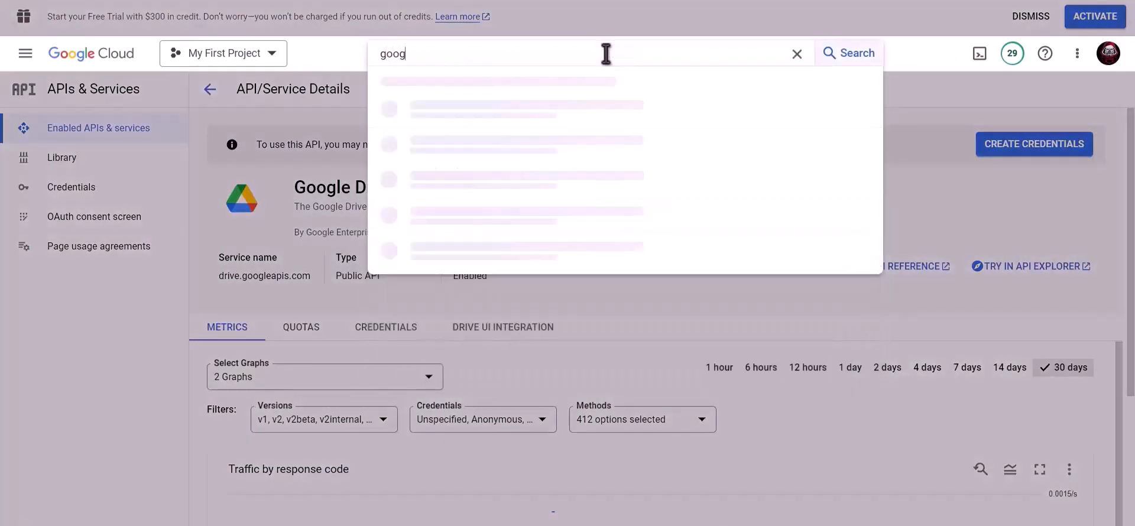
pyautogui.write('le sheet')
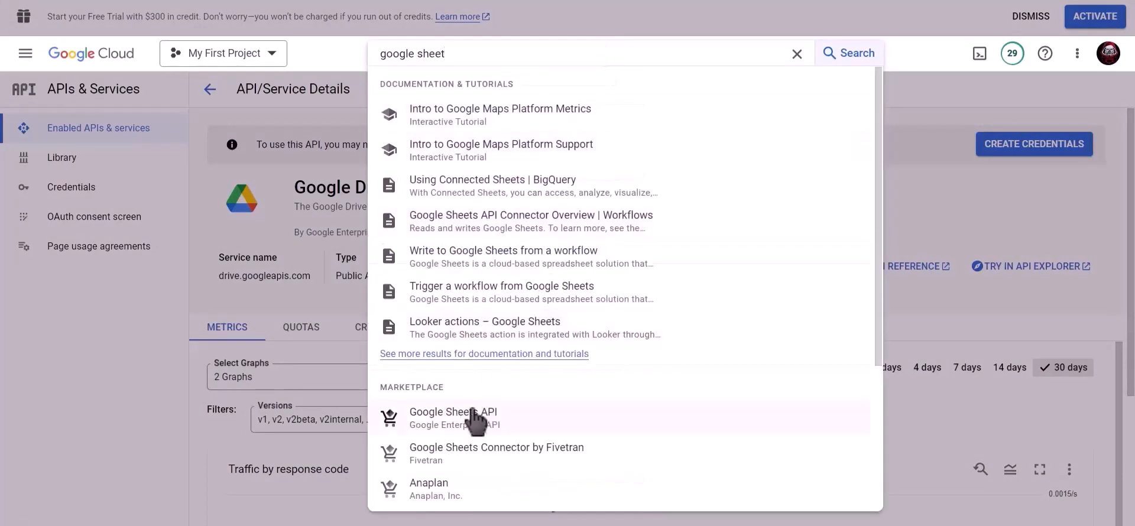
pyautogui.click(472, 420)
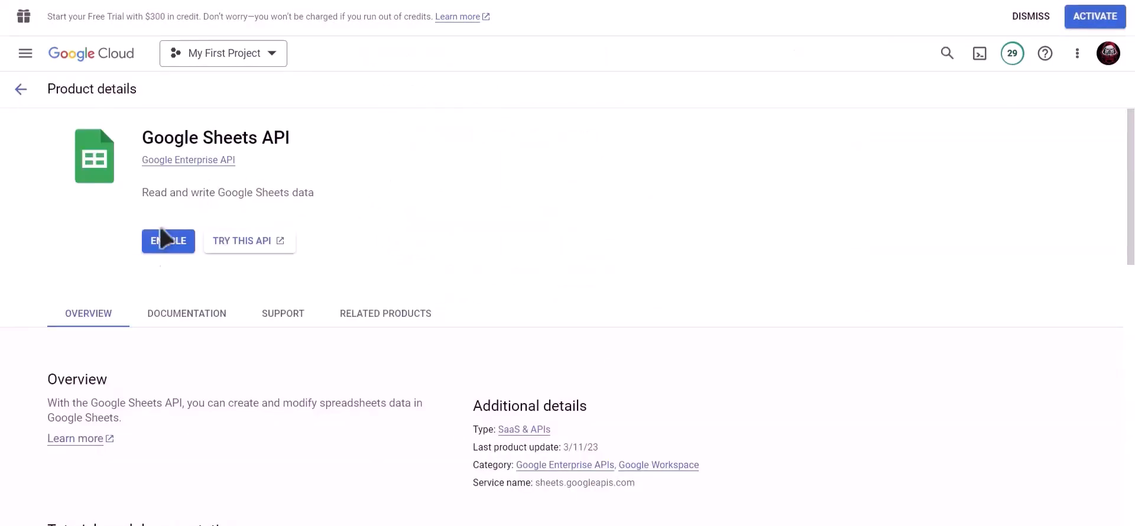
pyautogui.click(158, 242)
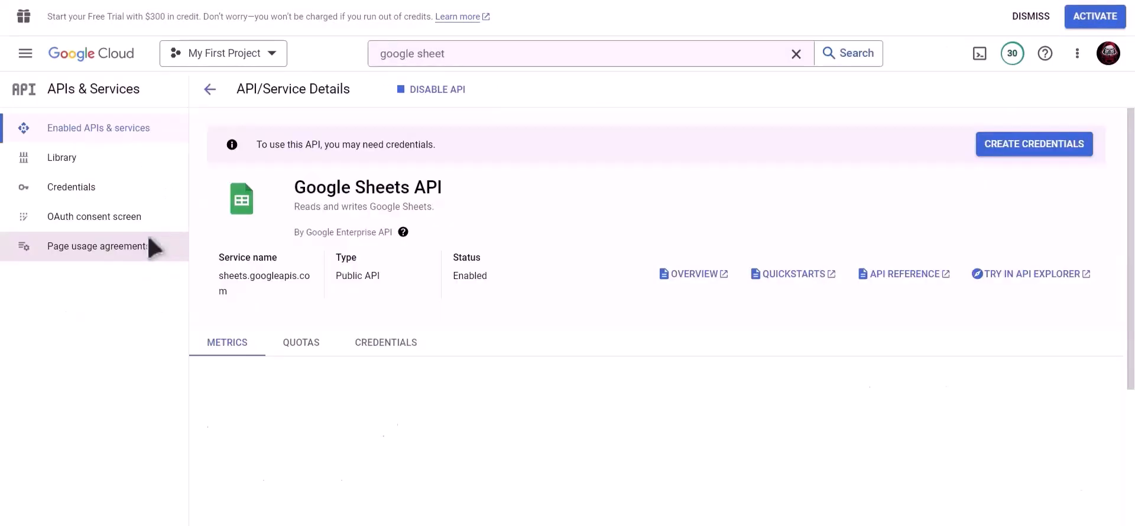
# Start a new OAuth client ID credential with application type Web application and the name Bit Integrations
pyautogui.click(102, 190)
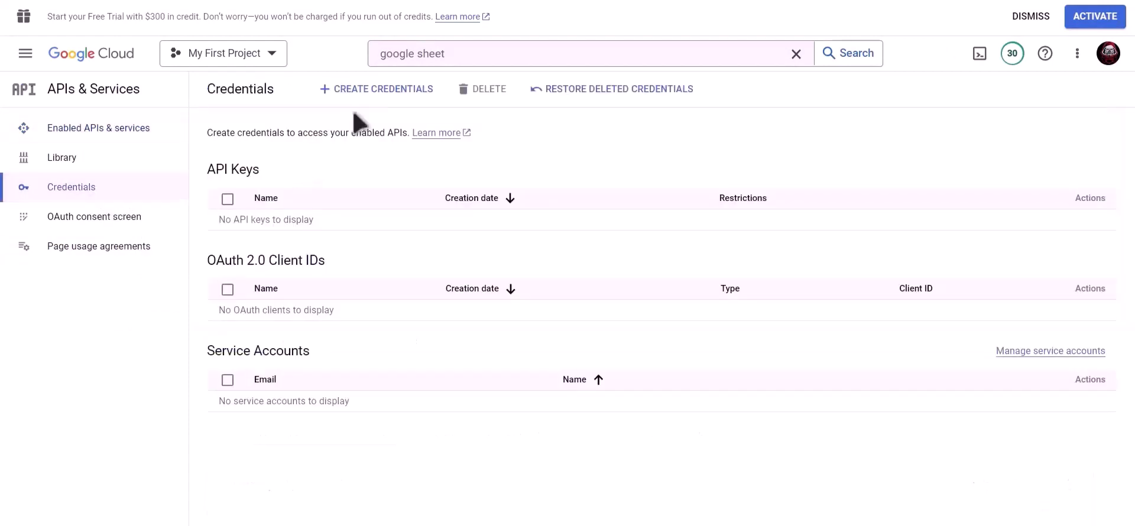
pyautogui.click(386, 95)
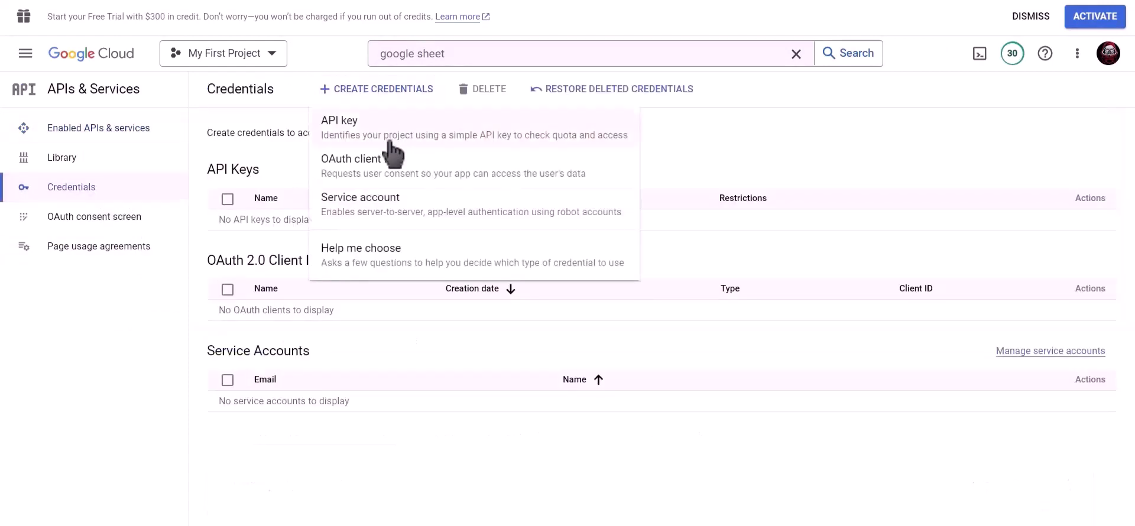
pyautogui.click(440, 172)
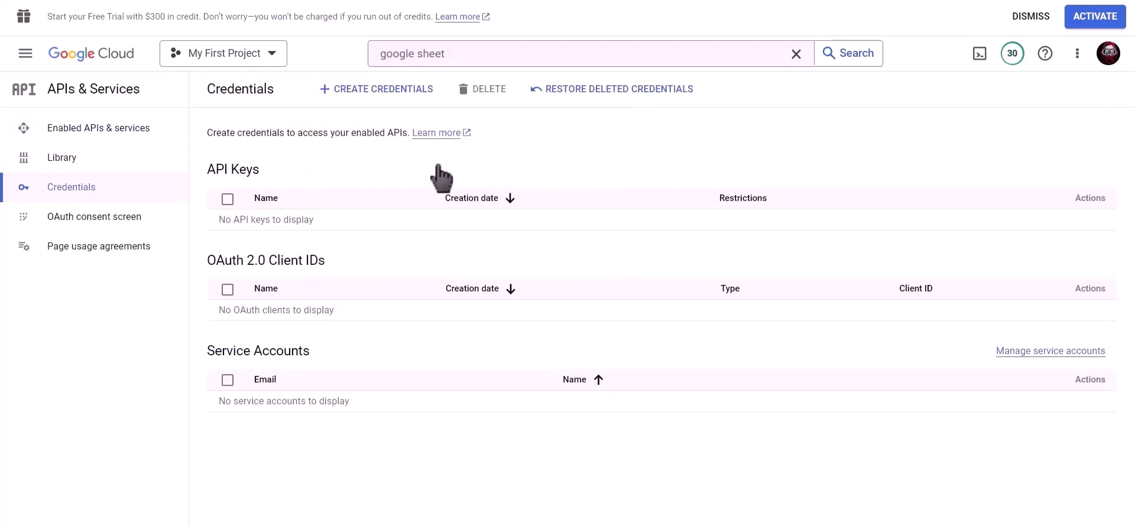
pyautogui.click(348, 199)
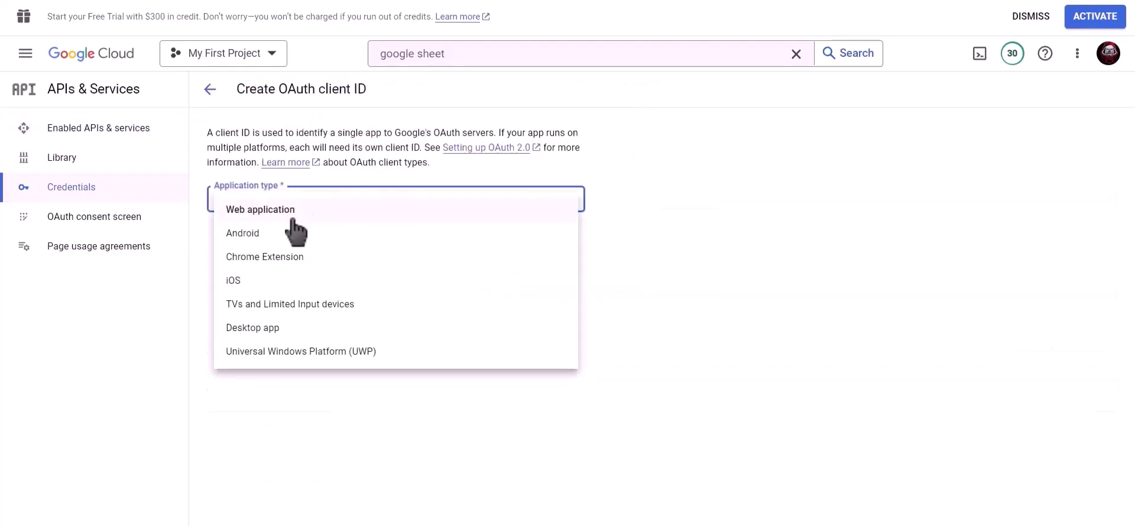
pyautogui.click(362, 214)
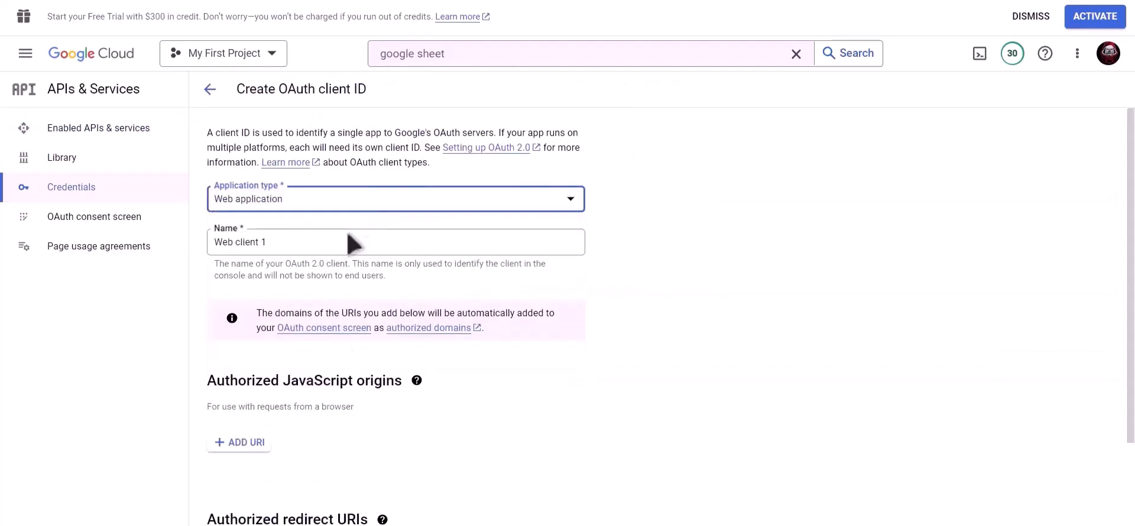
pyautogui.moveTo(354, 243); pyautogui.dragTo(214, 244)
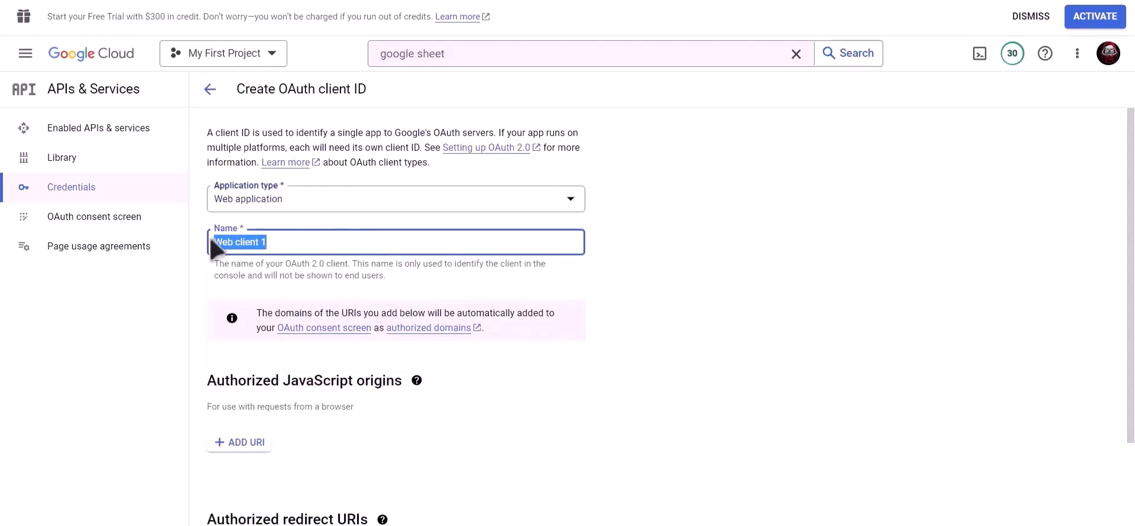
pyautogui.write('Bit Integrations')
# Copy the authorized redirect URI from the Bit Integrations settings into the OAuth client's authorized redirect URIs and create the client
pyautogui.scroll(-2, 400, 268)
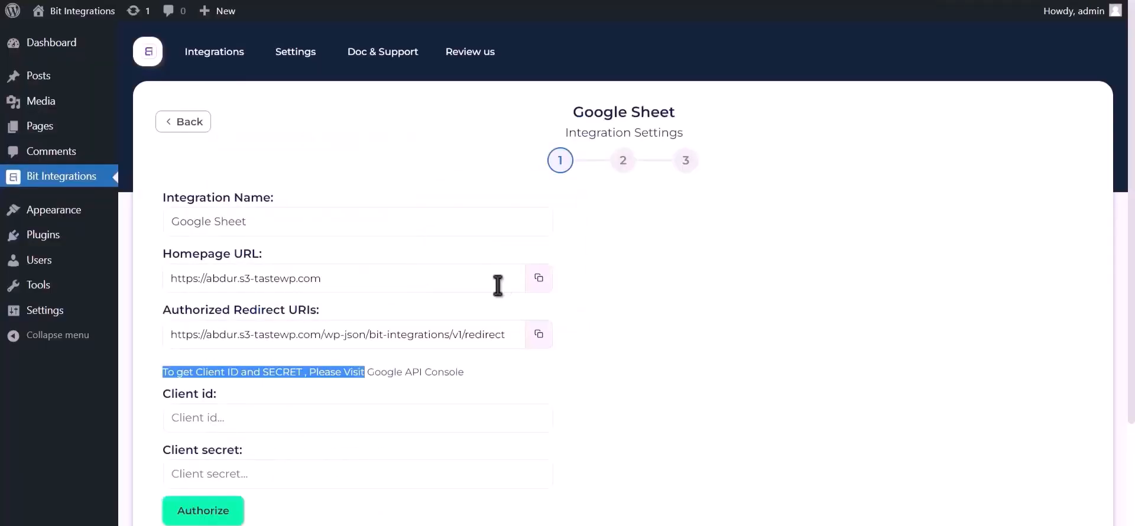
pyautogui.click(538, 333)
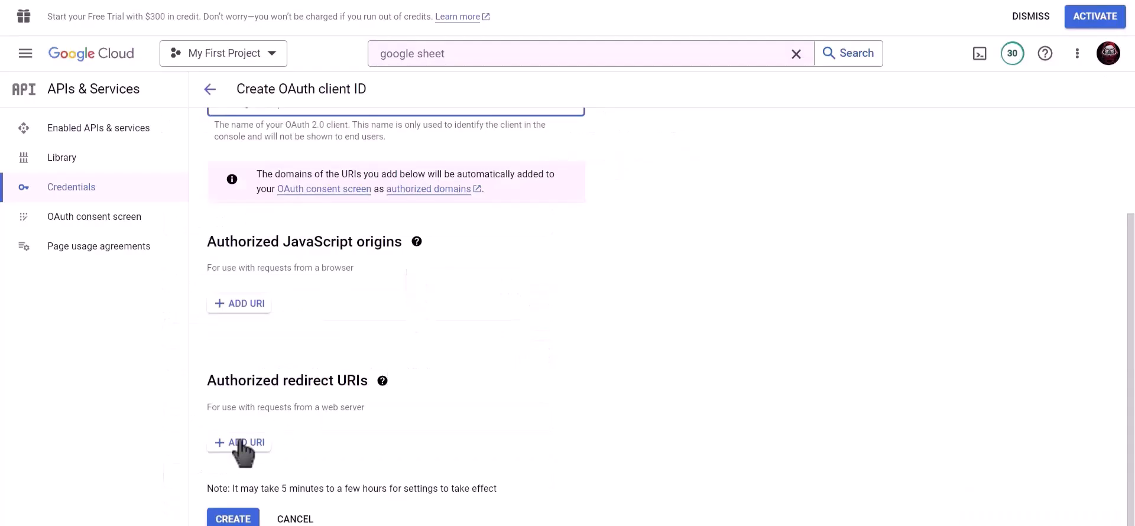
pyautogui.click(237, 447)
pyautogui.click(335, 451)
pyautogui.scroll(-1, 342, 423)
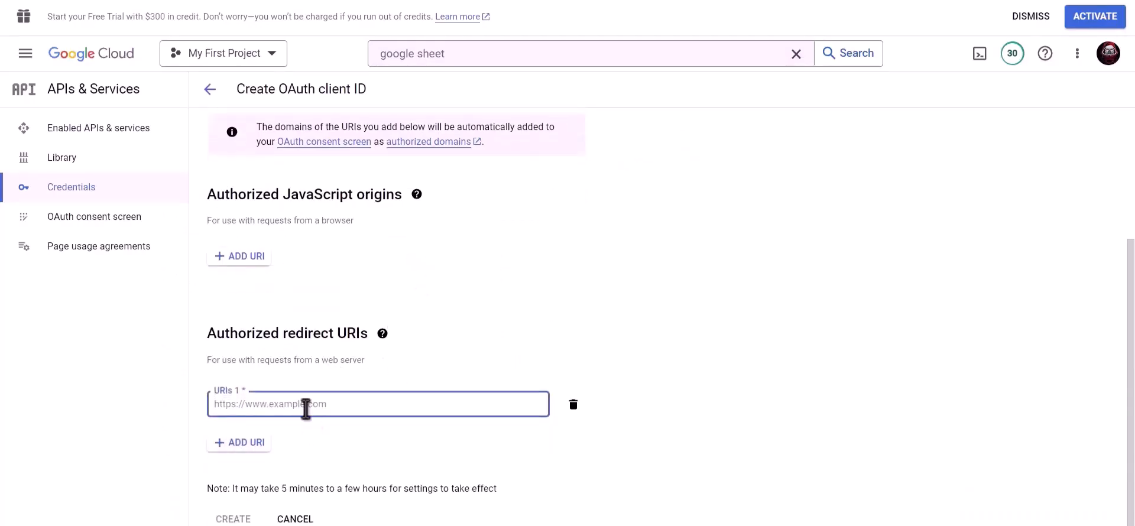
pyautogui.hotkey('ctrl', 'v')
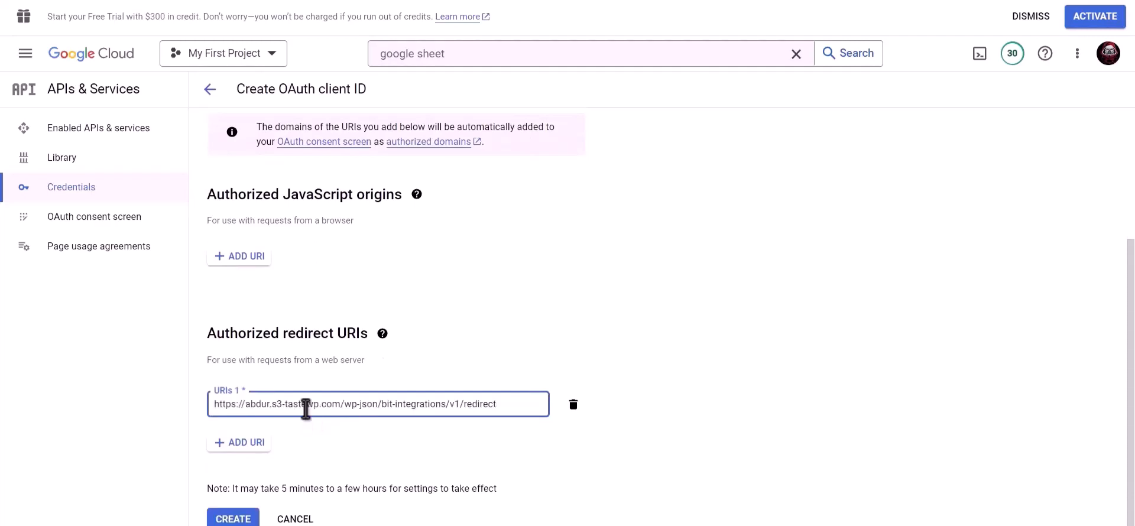
pyautogui.click(234, 519)
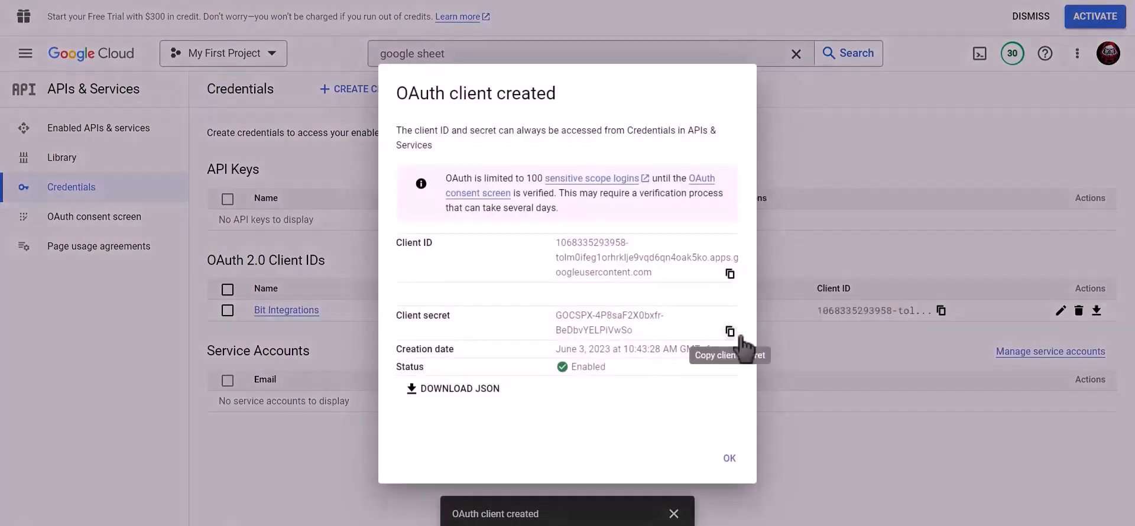
# Copy the new OAuth client's ID into the Client id field of the Google Sheet integration in Bit Integrations
pyautogui.click(729, 274)
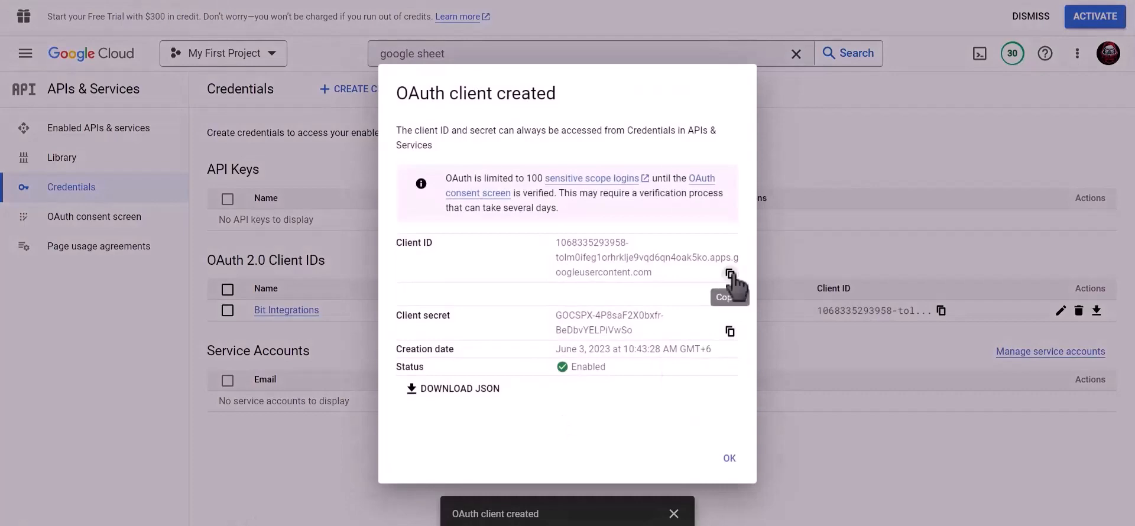
pyautogui.hotkey('ctrl', 'Tab')
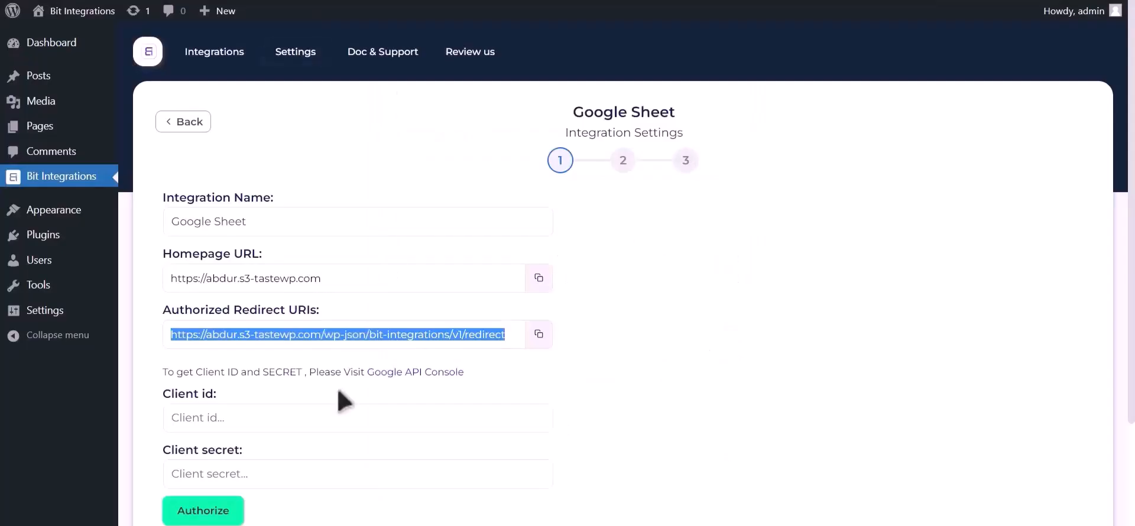
pyautogui.click(281, 417)
pyautogui.hotkey('ctrl', 'v')
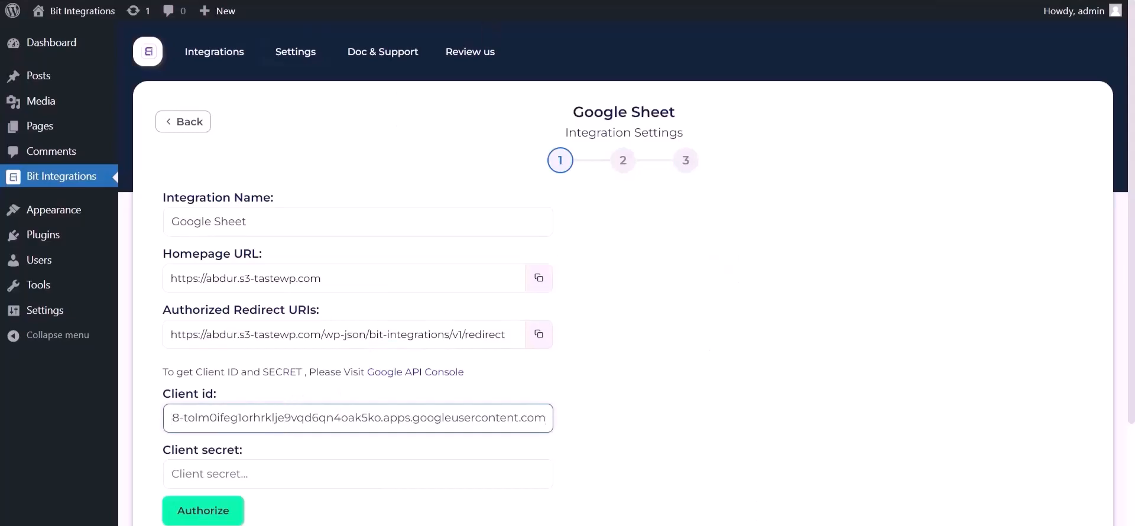
# Copy the new OAuth client's secret from Google Cloud into the Client secret field of the Google Sheet integration
pyautogui.hotkey('ctrl', 'Tab')
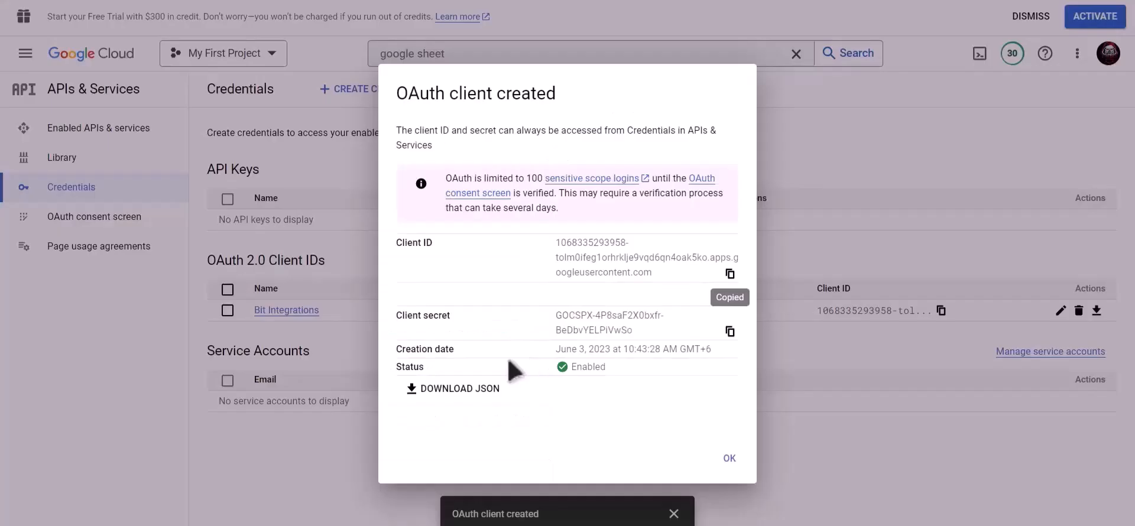
pyautogui.click(729, 332)
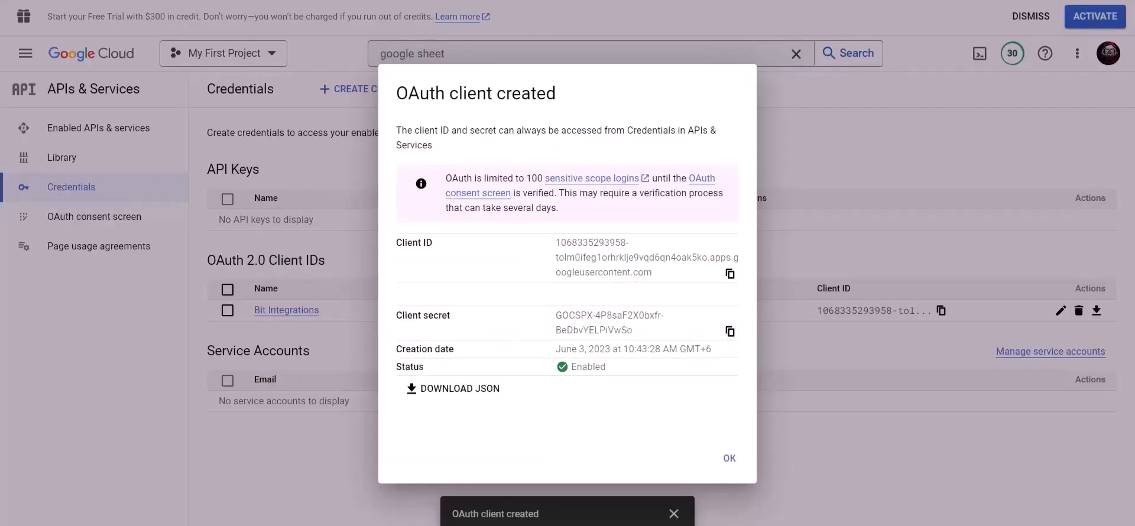
pyautogui.hotkey('ctrl', 'Tab')
pyautogui.click(254, 470)
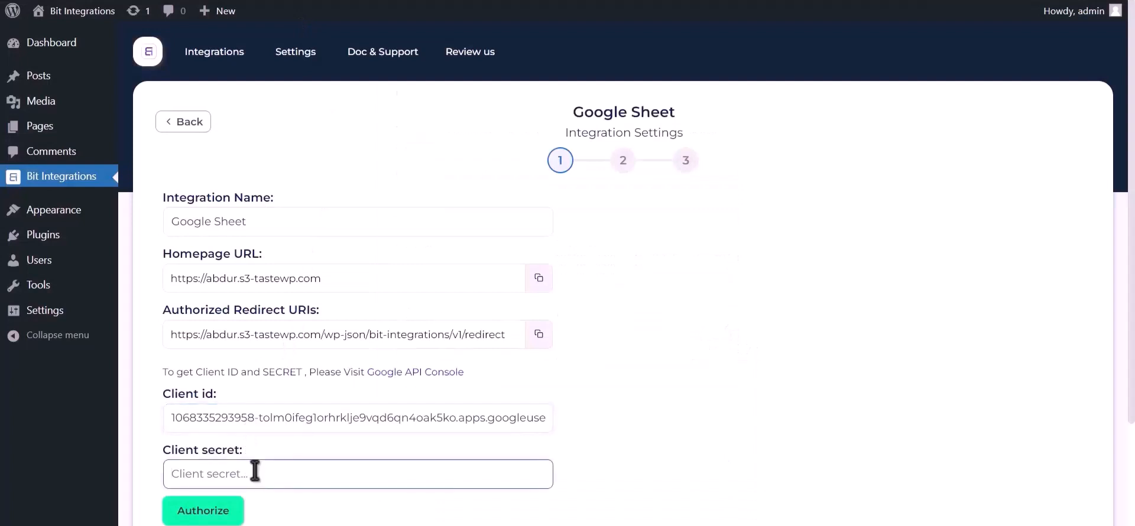
pyautogui.hotkey('ctrl', 'v')
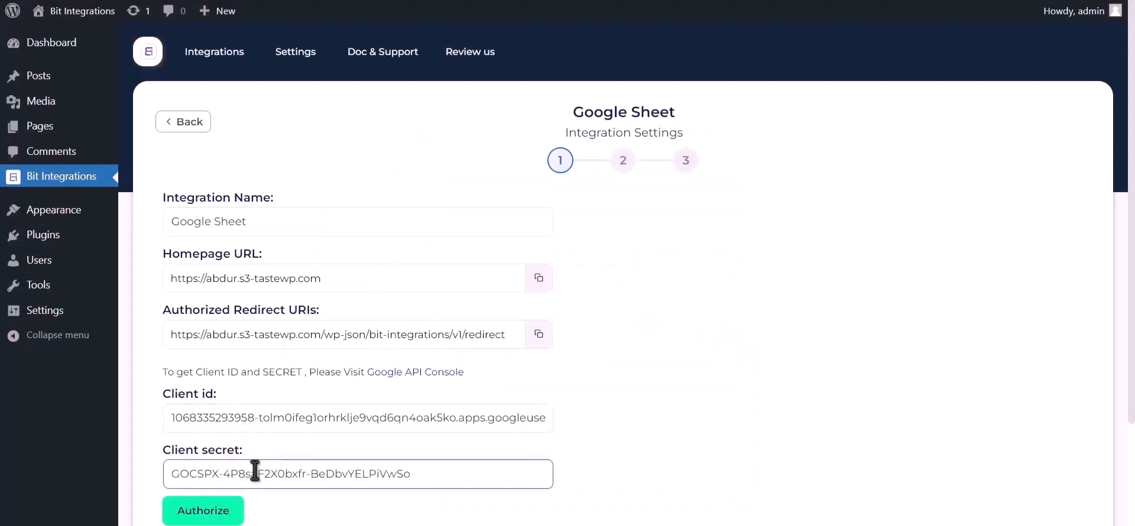
# Authorize the integration with the Google account, allow s3-tastewp.com access despite the unverified-app page, and continue to the spreadsheet settings
pyautogui.click(208, 512)
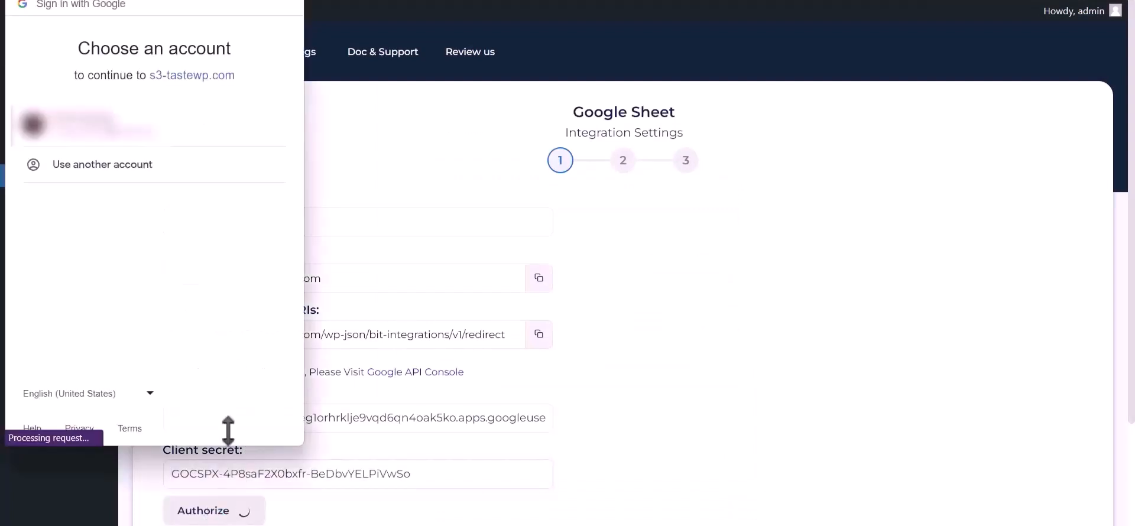
pyautogui.click(140, 135)
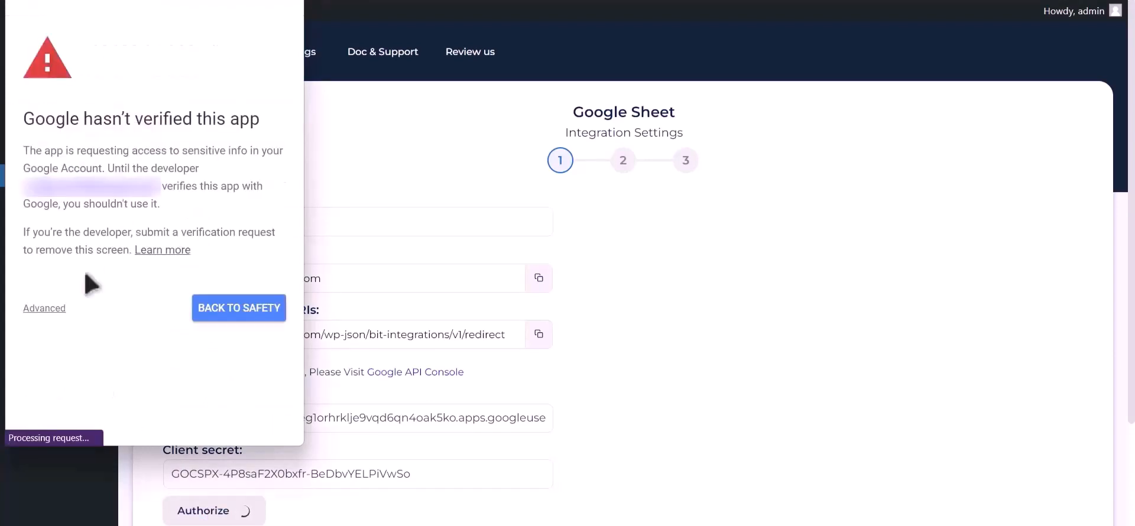
pyautogui.click(47, 309)
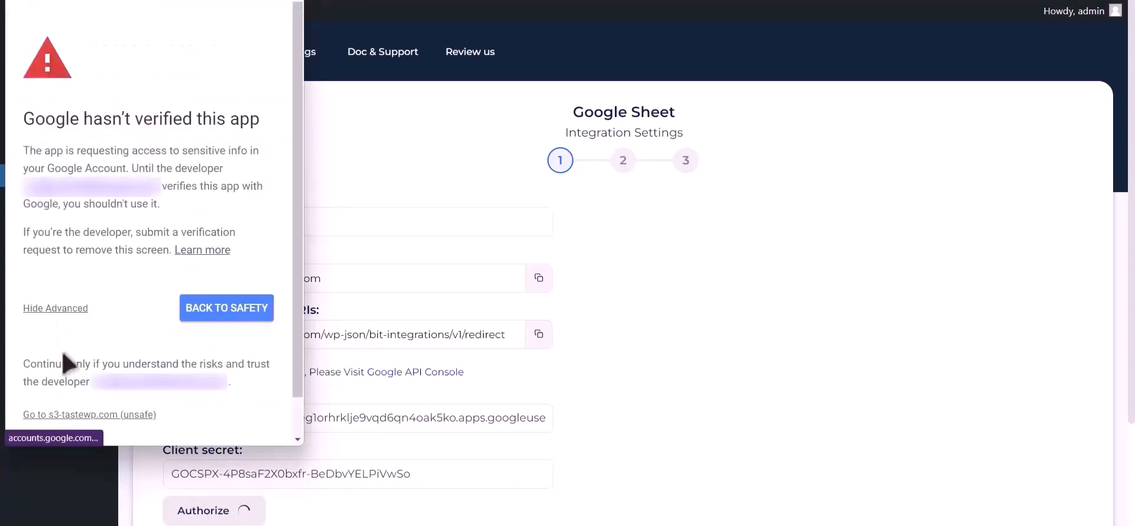
pyautogui.click(84, 418)
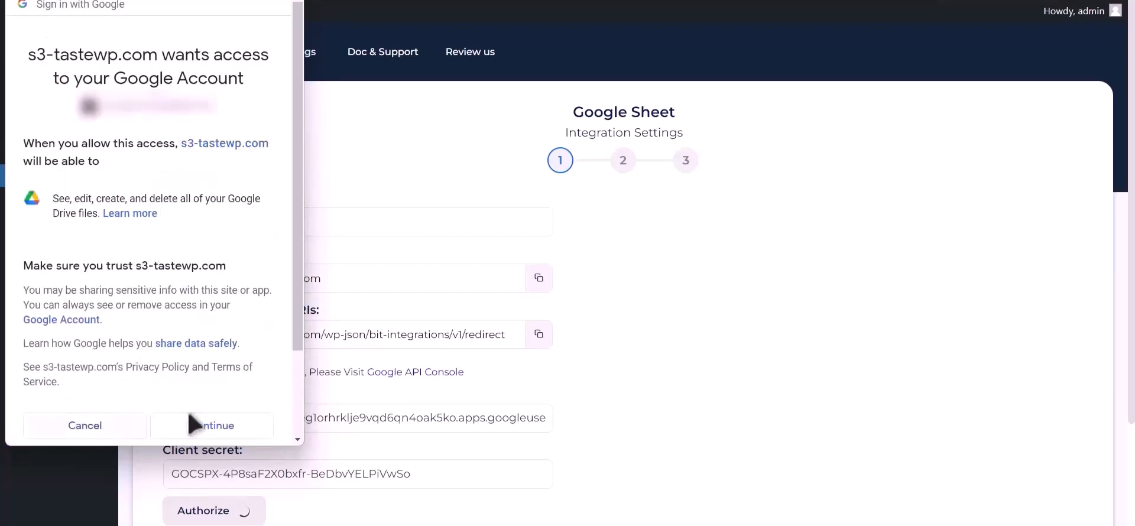
pyautogui.click(210, 428)
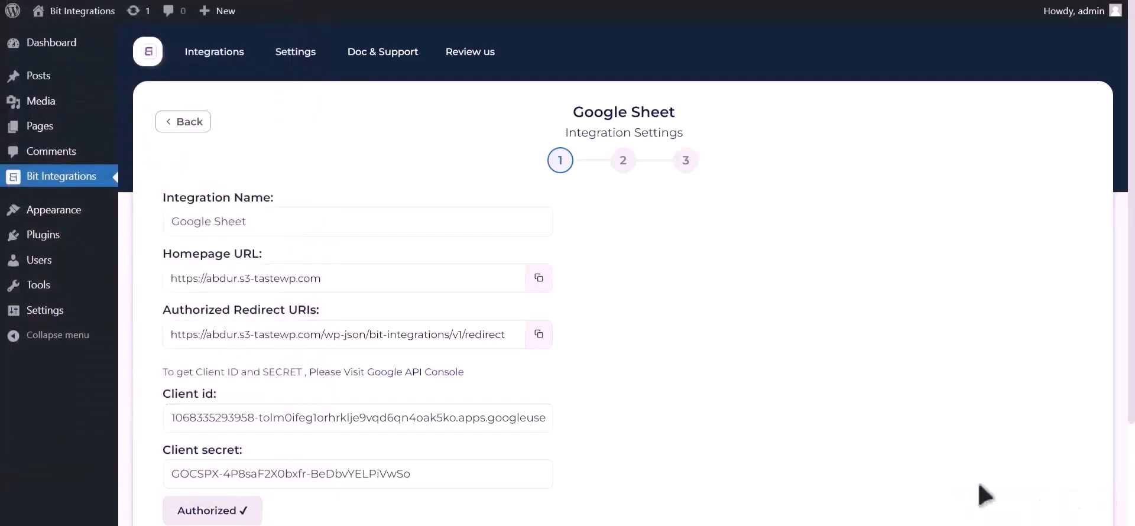
pyautogui.scroll(-3, 824, 382)
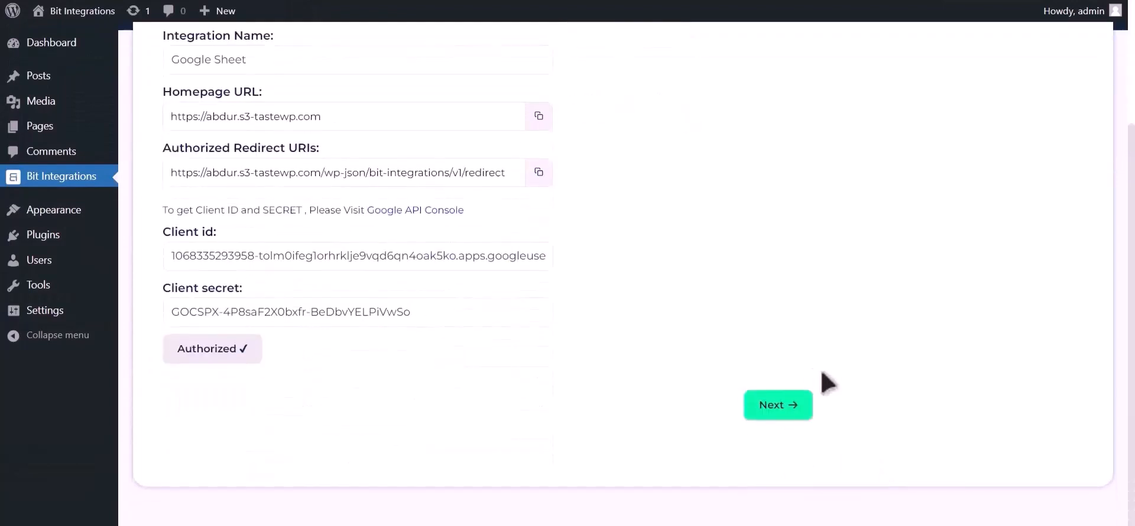
pyautogui.click(790, 406)
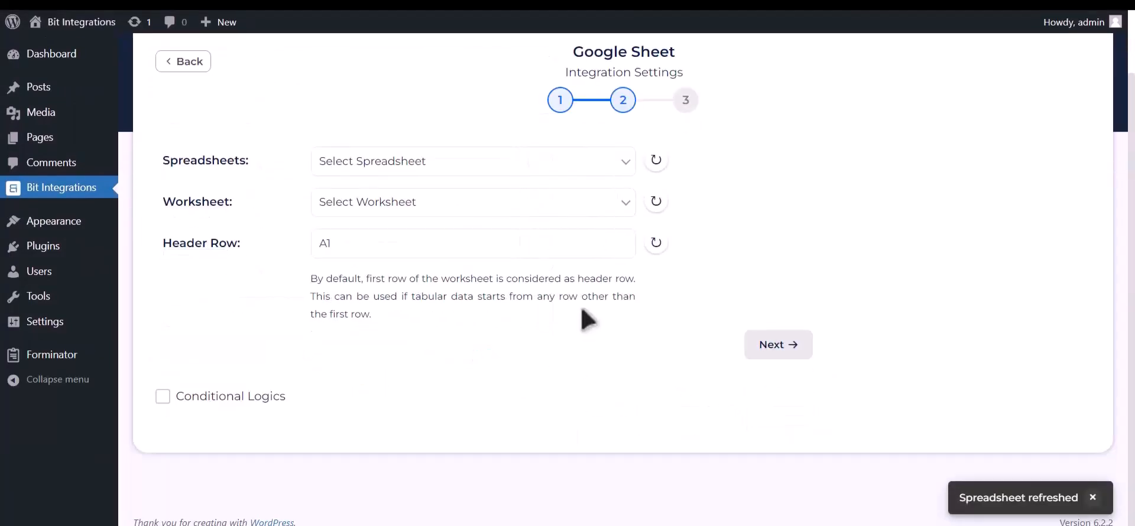
# Choose Post_Google_Sheet as the spreadsheet and Sheet1 as the worksheet for the integration
pyautogui.click(528, 169)
pyautogui.click(506, 198)
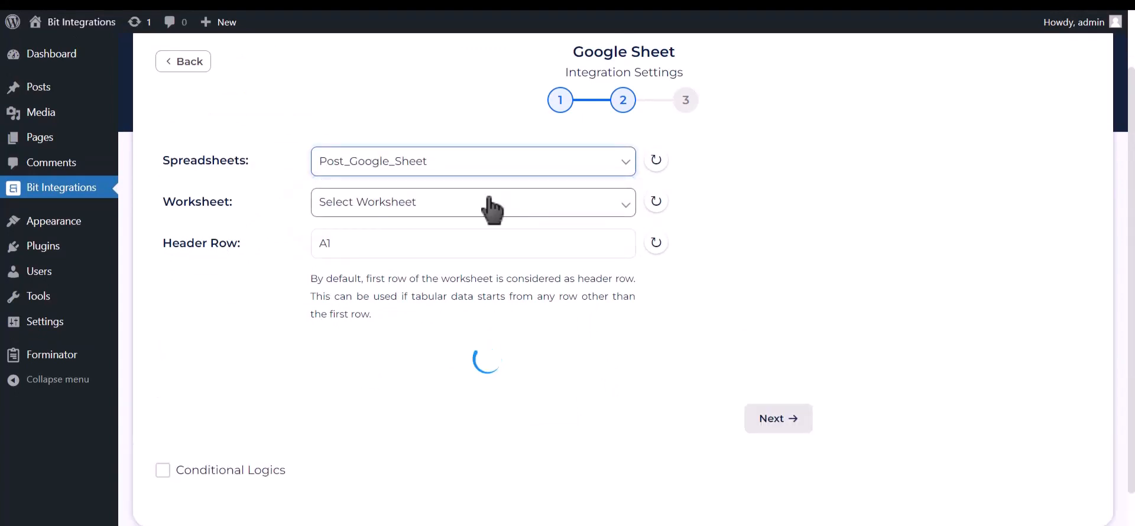
pyautogui.click(482, 202)
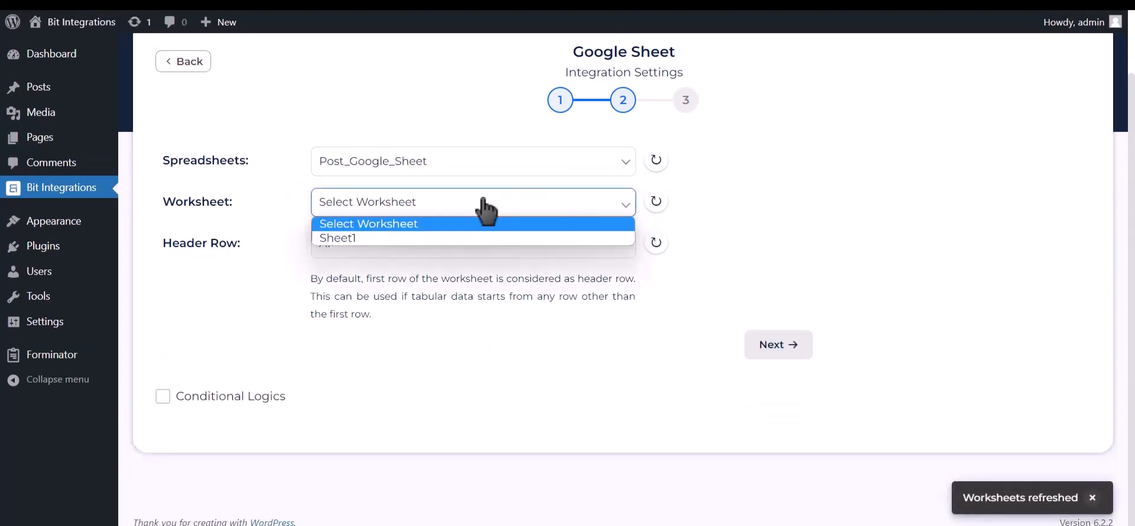
pyautogui.click(403, 239)
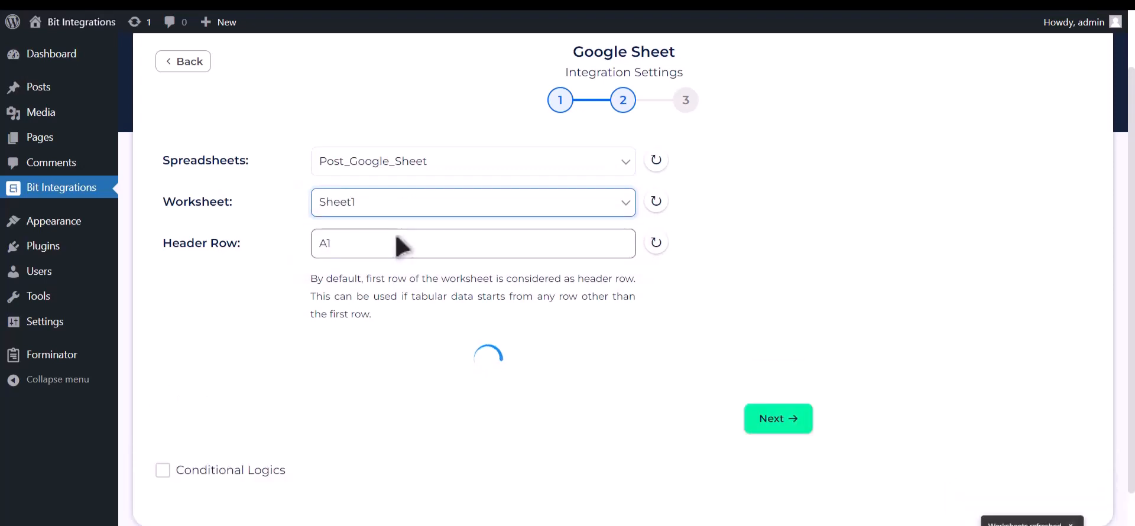
pyautogui.click(400, 239)
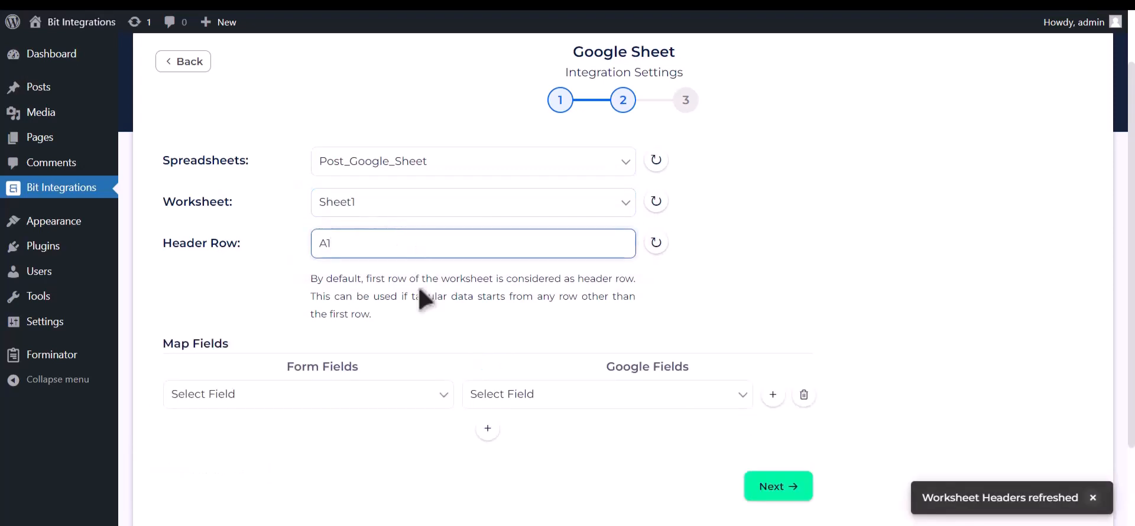
# Map the form field Name-1 to the Google field Name in the first mapping row
pyautogui.scroll(-2, 419, 296)
pyautogui.click(514, 283)
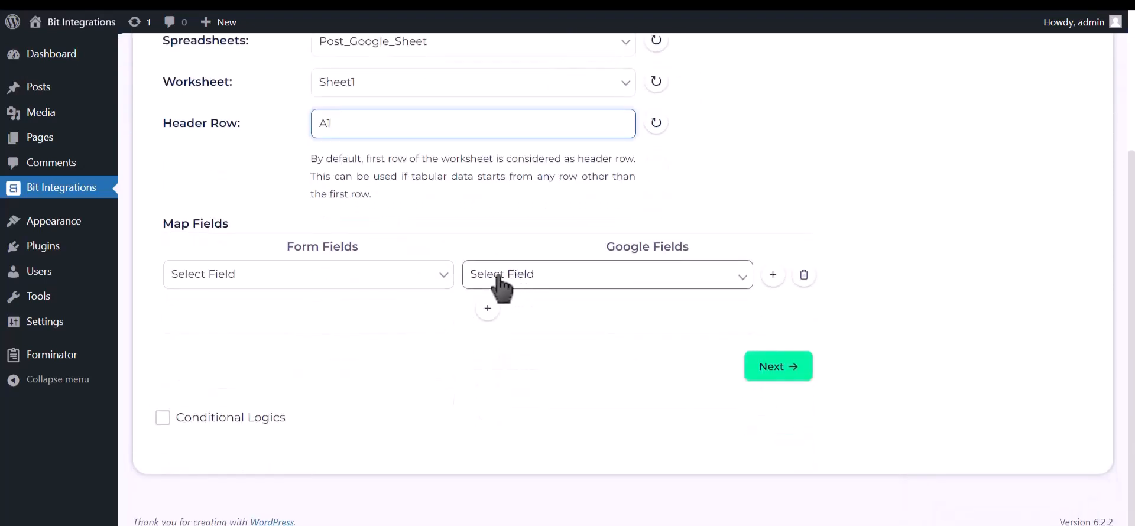
pyautogui.click(500, 286)
pyautogui.click(502, 295)
pyautogui.click(411, 278)
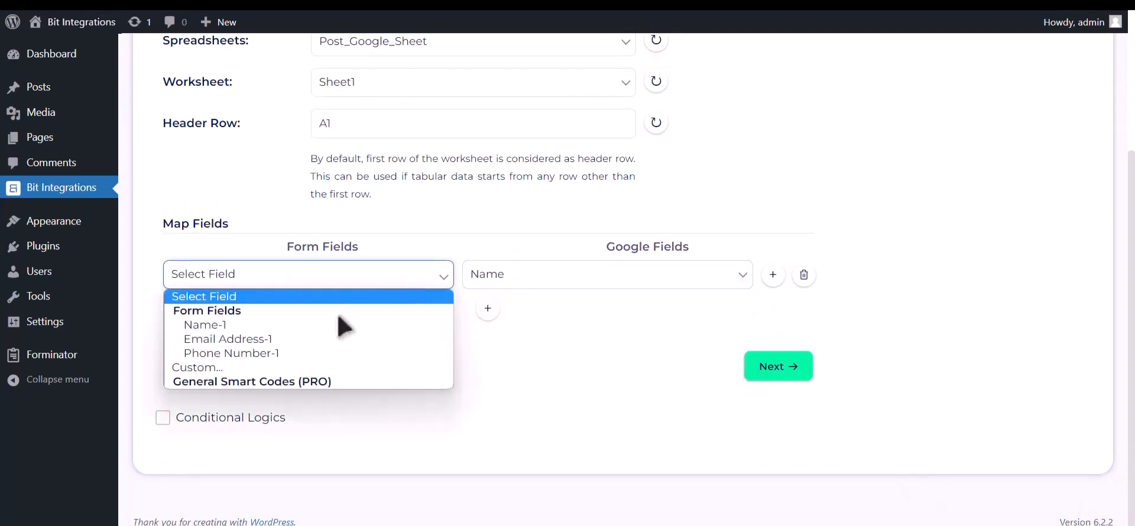
pyautogui.click(334, 325)
# Add a second mapping row that links Email Address-1 to the Google field Email Address
pyautogui.click(488, 308)
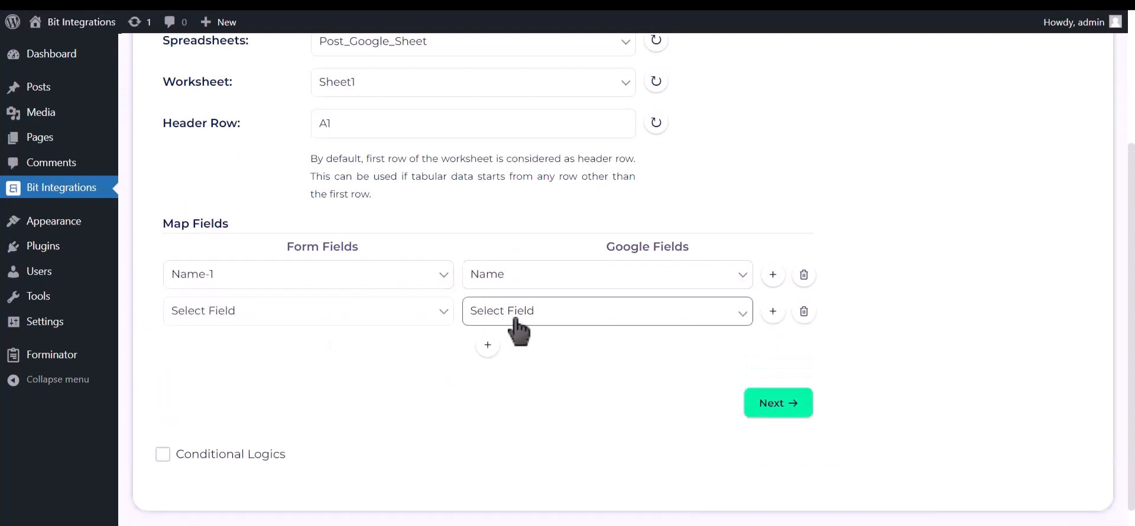
pyautogui.click(514, 312)
pyautogui.click(412, 312)
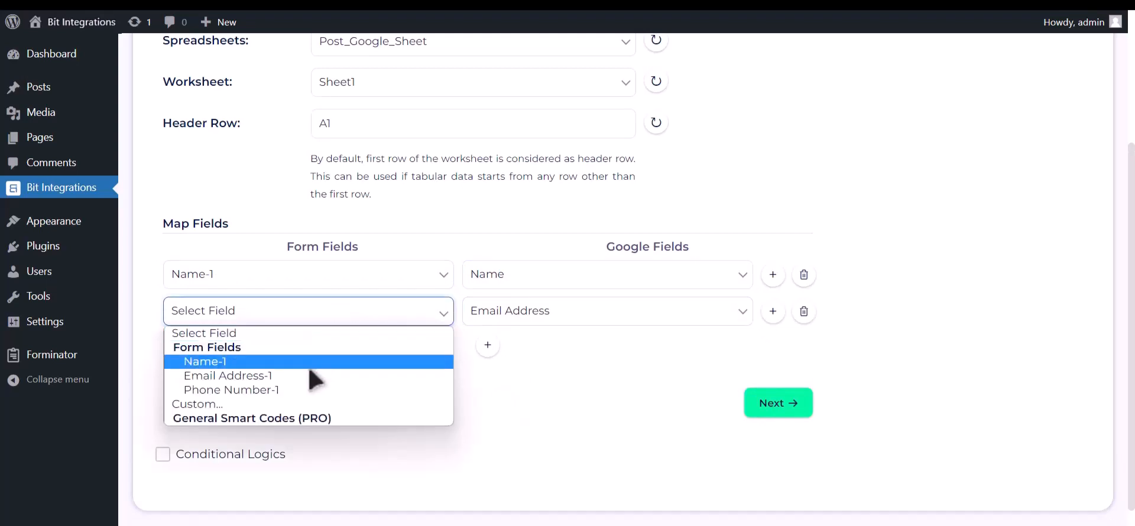
pyautogui.click(379, 376)
# Add a third mapping row that links Phone Number-1 to the Google field Phone Number
pyautogui.click(488, 345)
pyautogui.click(516, 352)
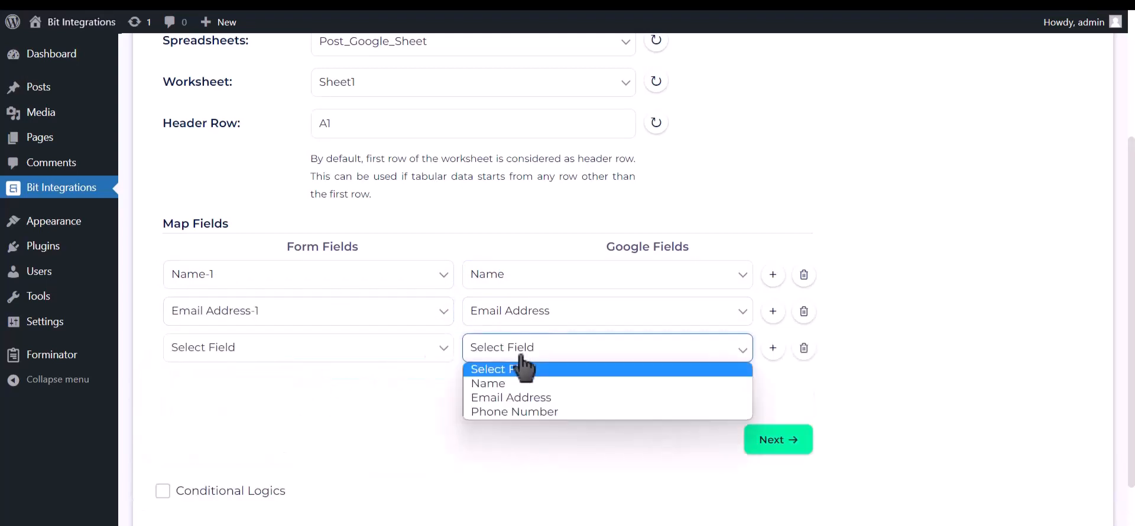
pyautogui.click(525, 411)
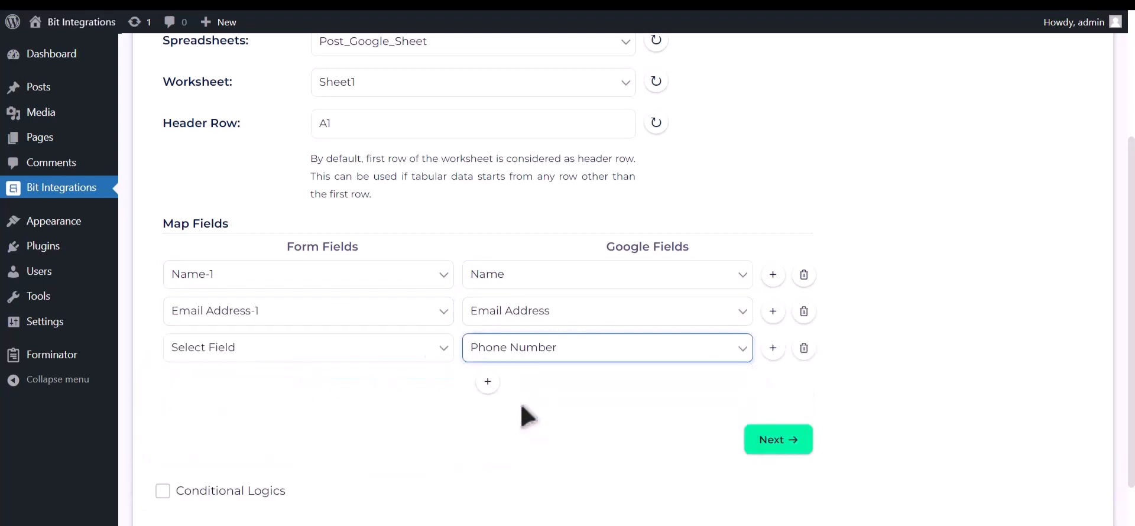
pyautogui.click(414, 355)
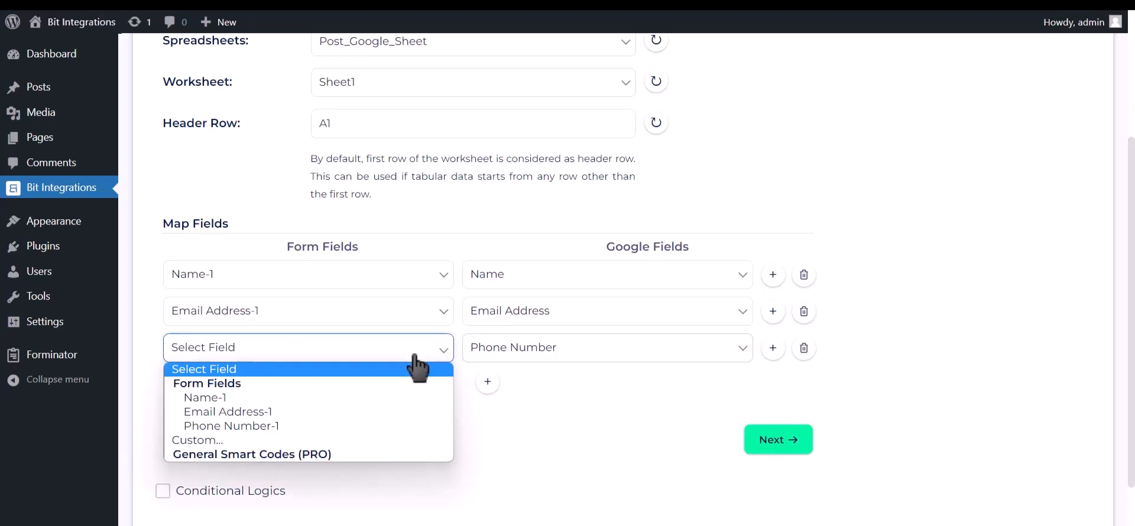
pyautogui.click(365, 425)
# Turn on Conditional Logics to view its rule options, and turn it off again
pyautogui.scroll(-2, 337, 411)
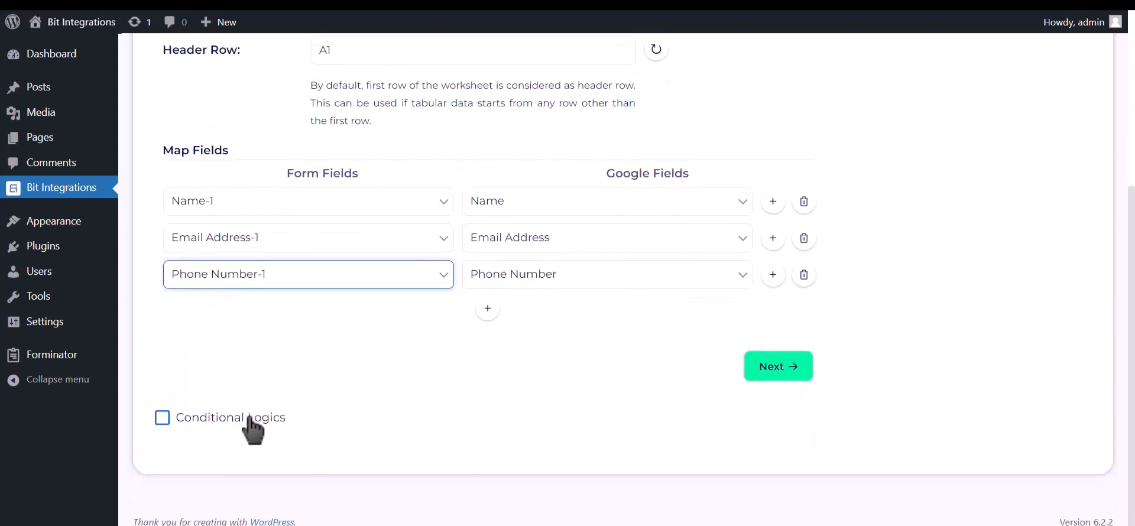
pyautogui.click(249, 417)
pyautogui.scroll(-3, 241, 337)
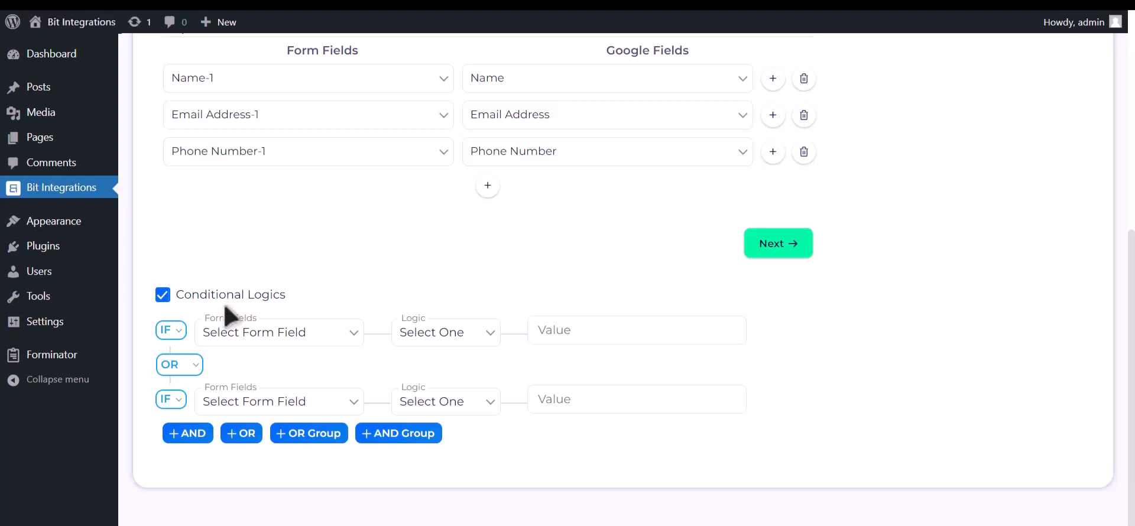
pyautogui.click(228, 301)
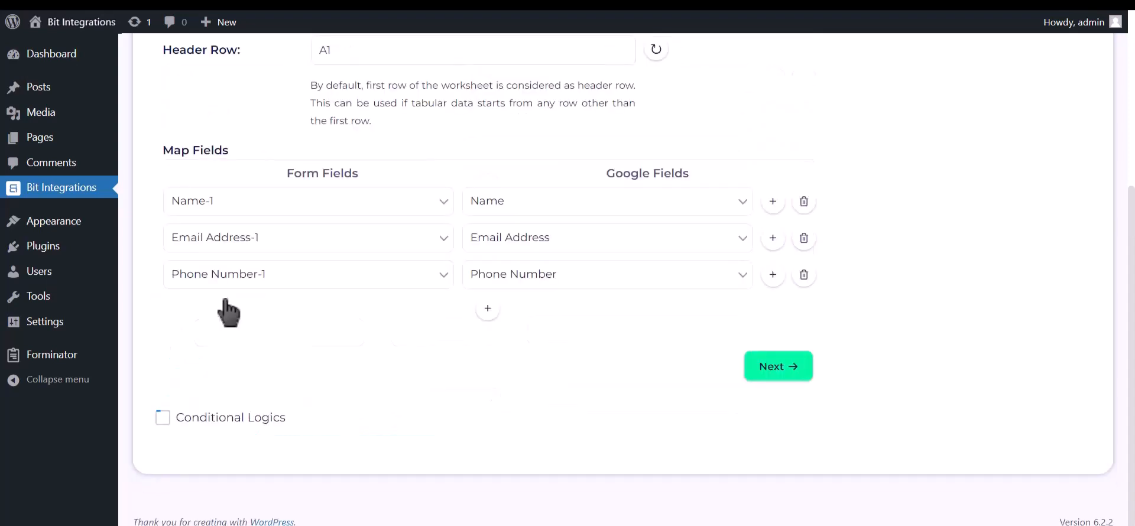
# Complete the field mapping stage and finish and save the Google Sheet integration
pyautogui.click(777, 367)
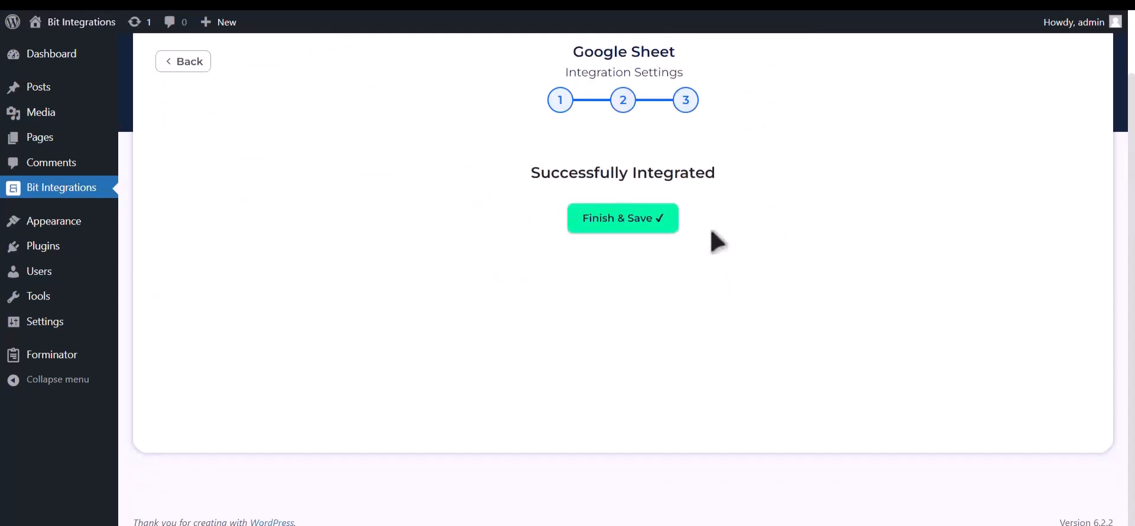
pyautogui.click(660, 223)
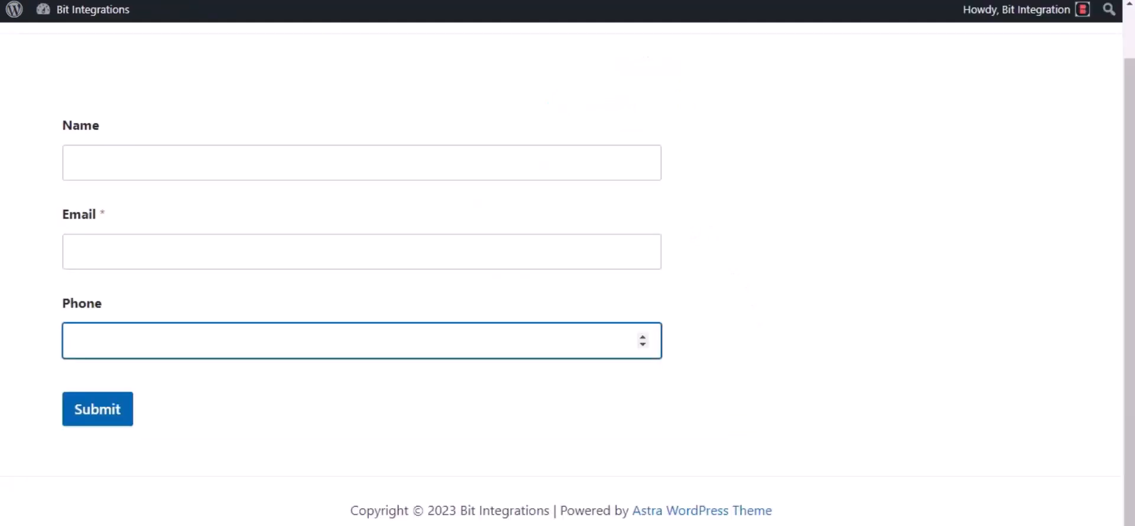
# Fill in the website's test form with the name Bit Integrations, a contact e-mail and a phone number, and submit it
pyautogui.click(126, 155)
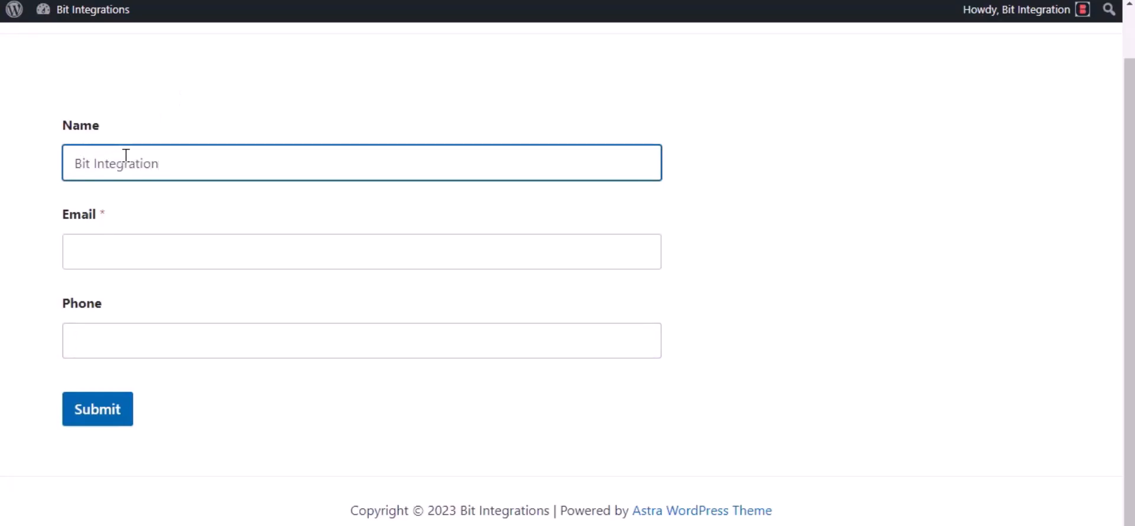
pyautogui.click(109, 242)
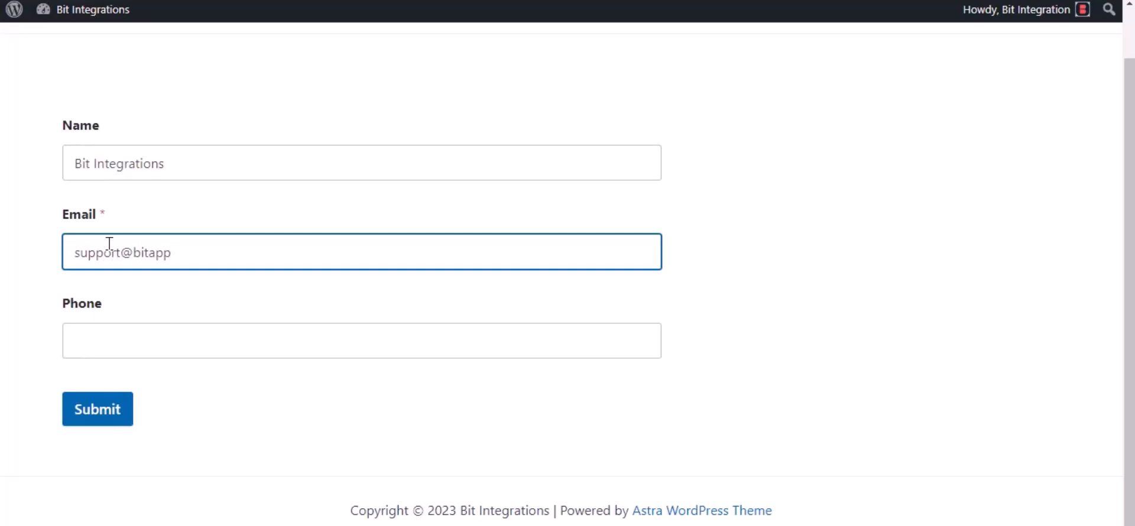
pyautogui.click(136, 351)
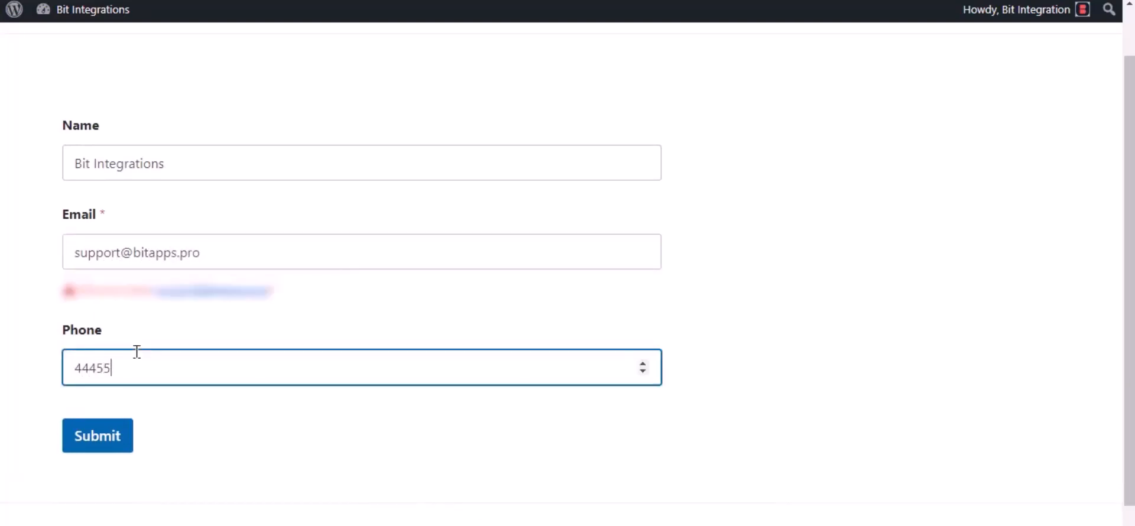
pyautogui.click(96, 450)
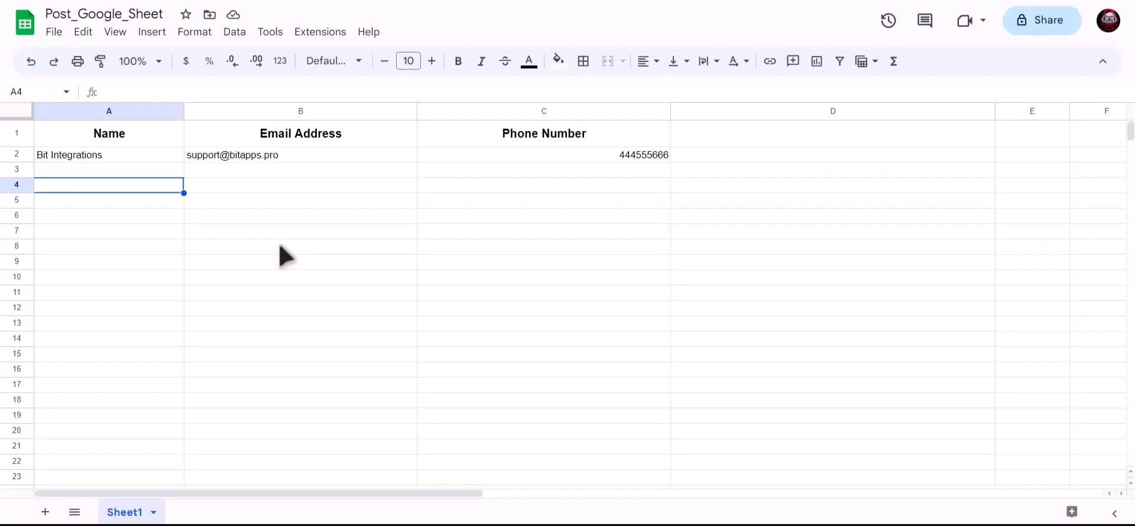
# Check row 2 of Post_Google_Sheet for the submitted name, e-mail address and phone number
pyautogui.click(152, 152)
pyautogui.click(233, 155)
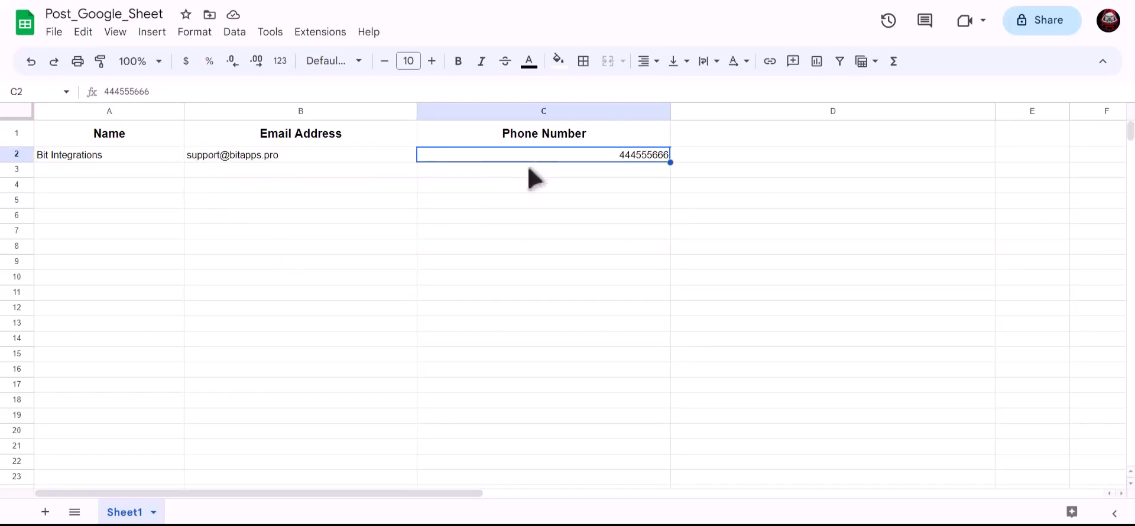
pyautogui.click(331, 222)
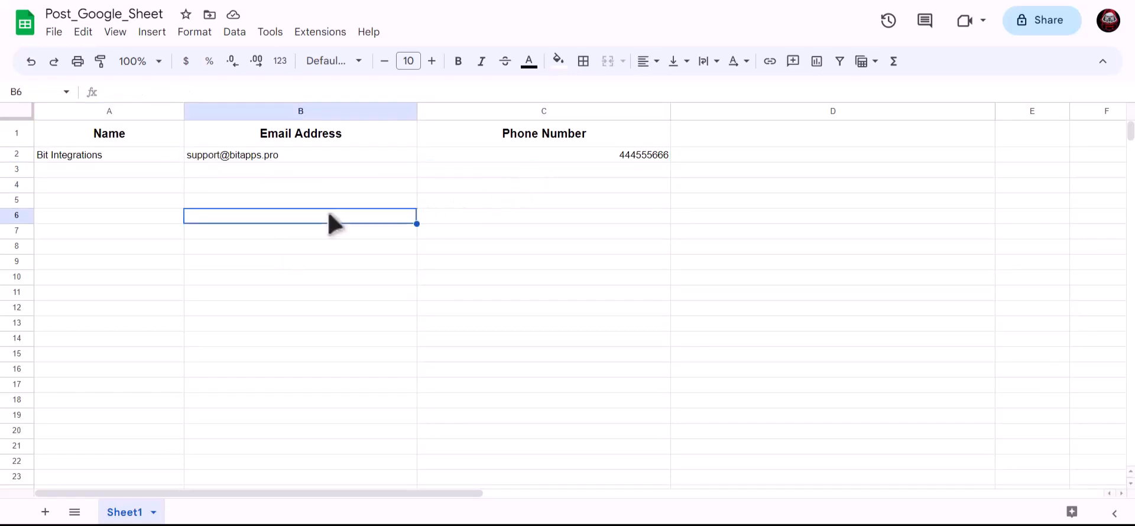